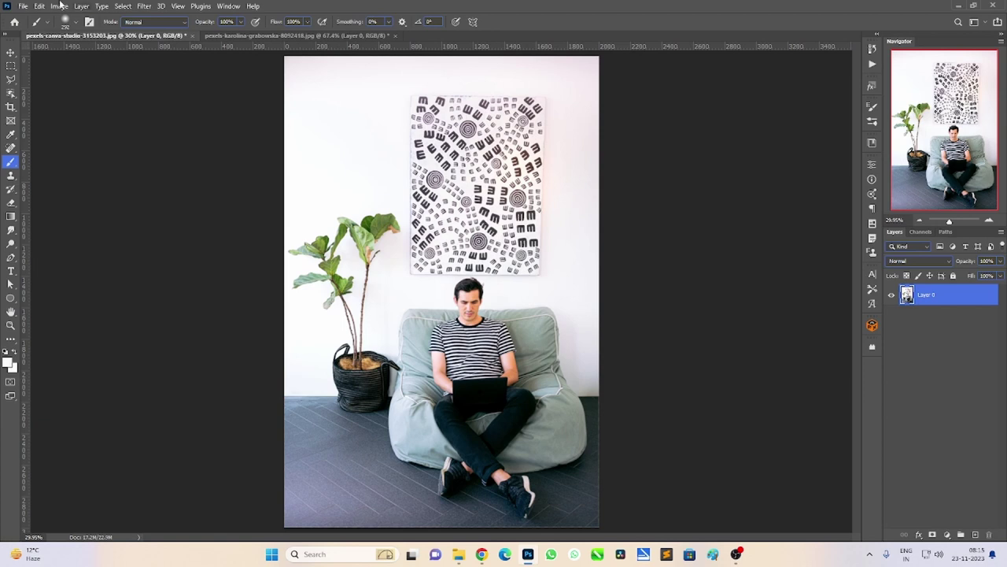
# Step: Switch from the Brush tool group to the Clone Stamp Tool
pyautogui.rightClick(11, 175)
pyautogui.click(29, 175)
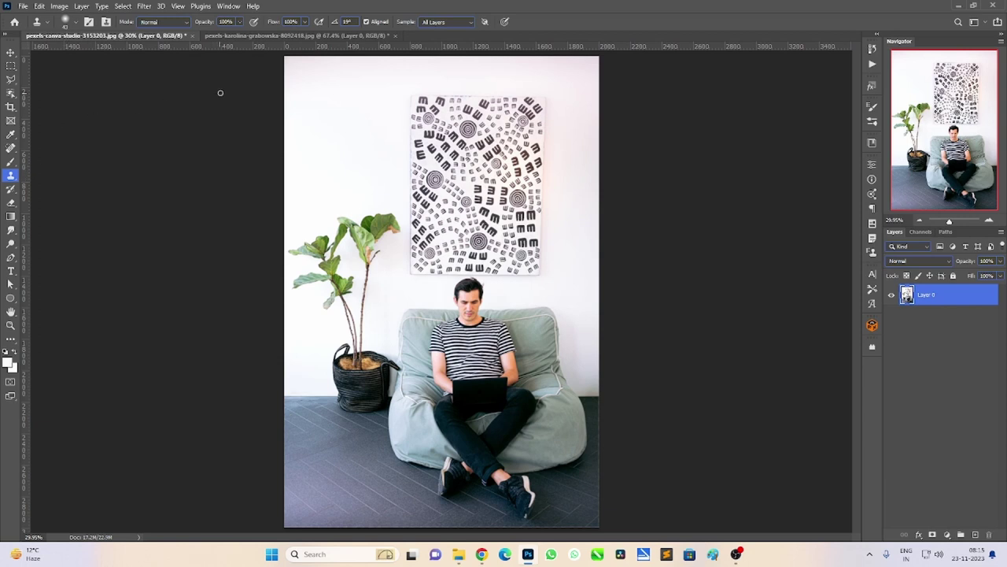
# Step: Zoom to about 58% and pan so the potted plant, wall art and seated man are in view
pyautogui.scroll(1, 501, 96)
pyautogui.scroll(2, 504, 94)
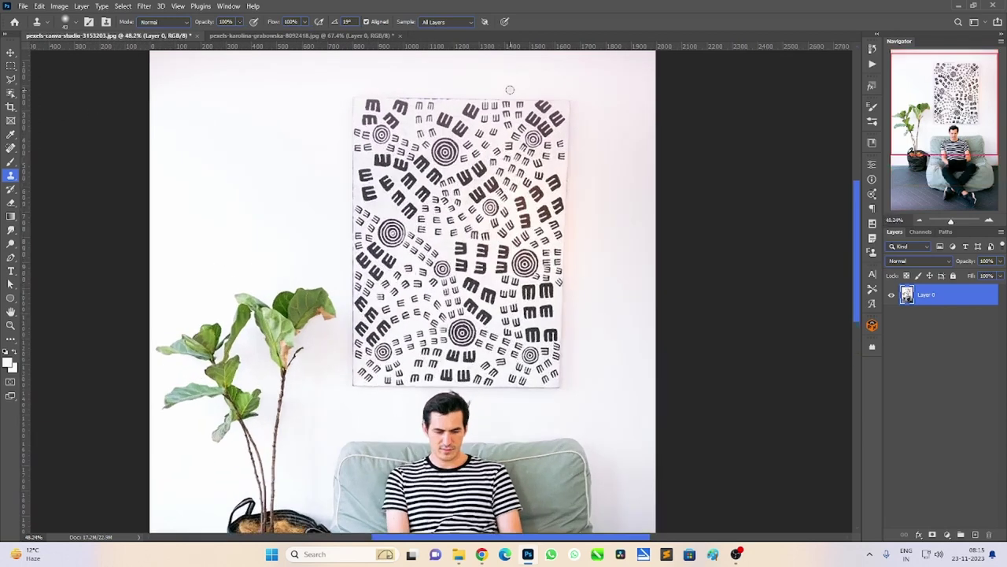
pyautogui.scroll(3, 509, 91)
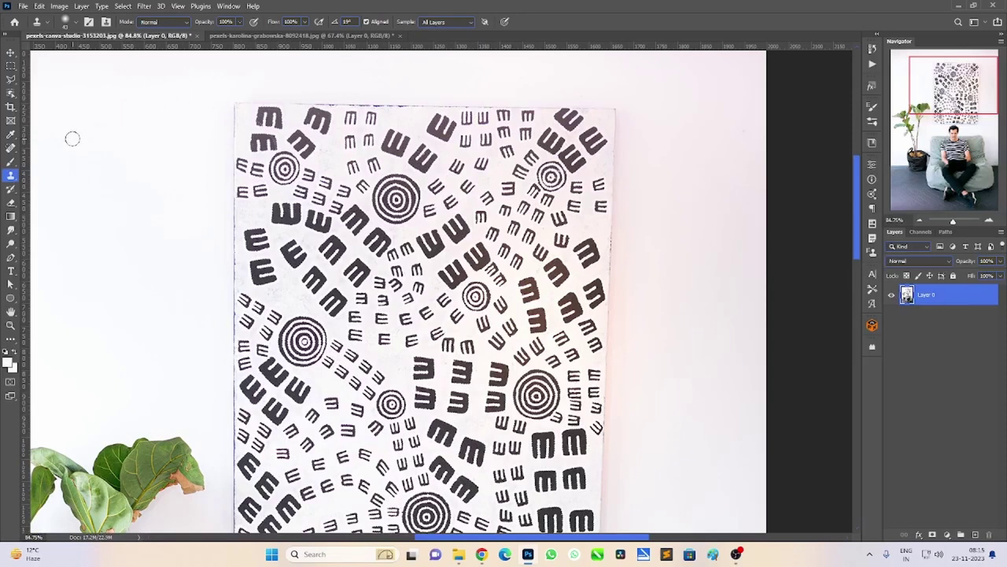
pyautogui.rightClick(10, 177)
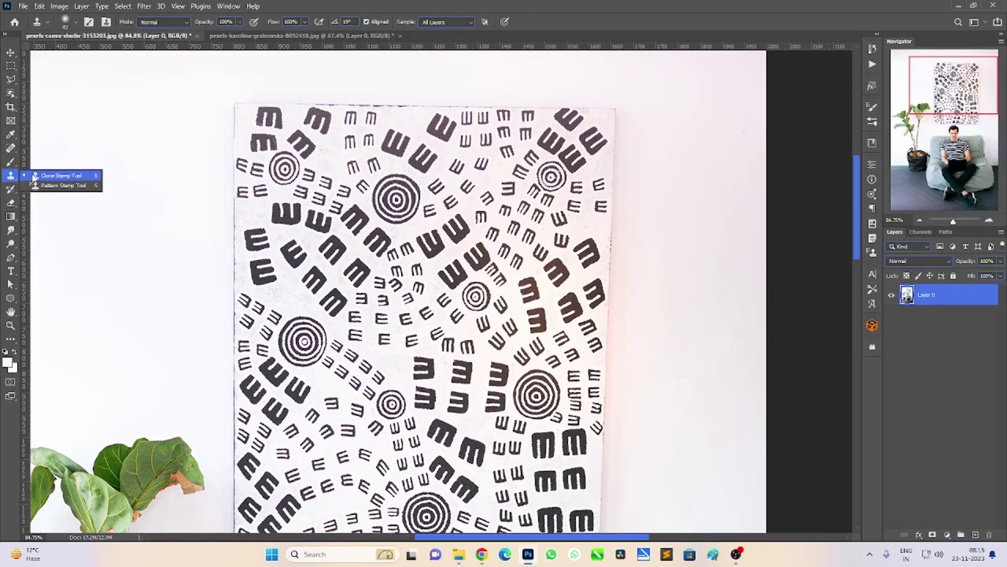
pyautogui.click(47, 174)
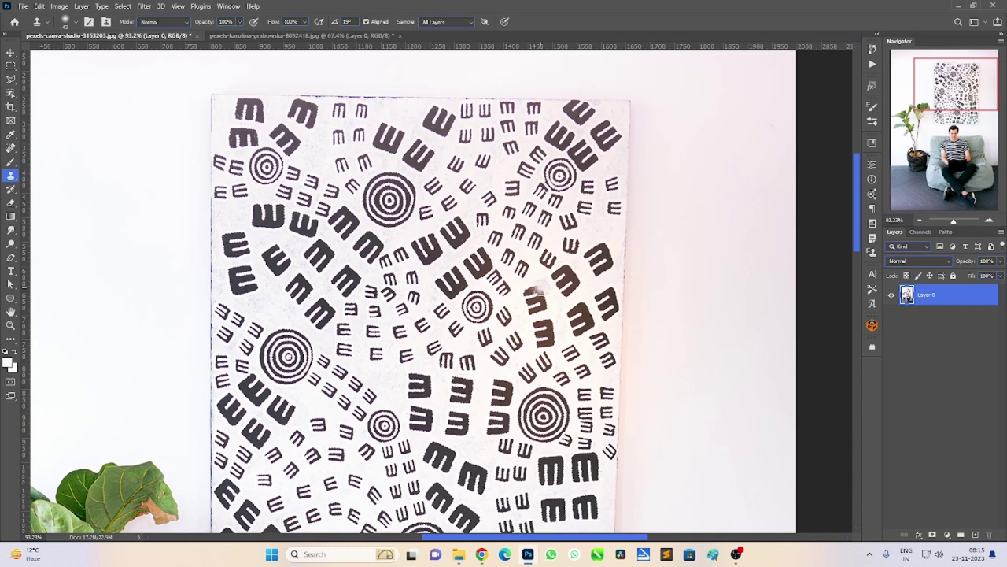
pyautogui.scroll(-5, 443, 415)
pyautogui.scroll(4, 338, 278)
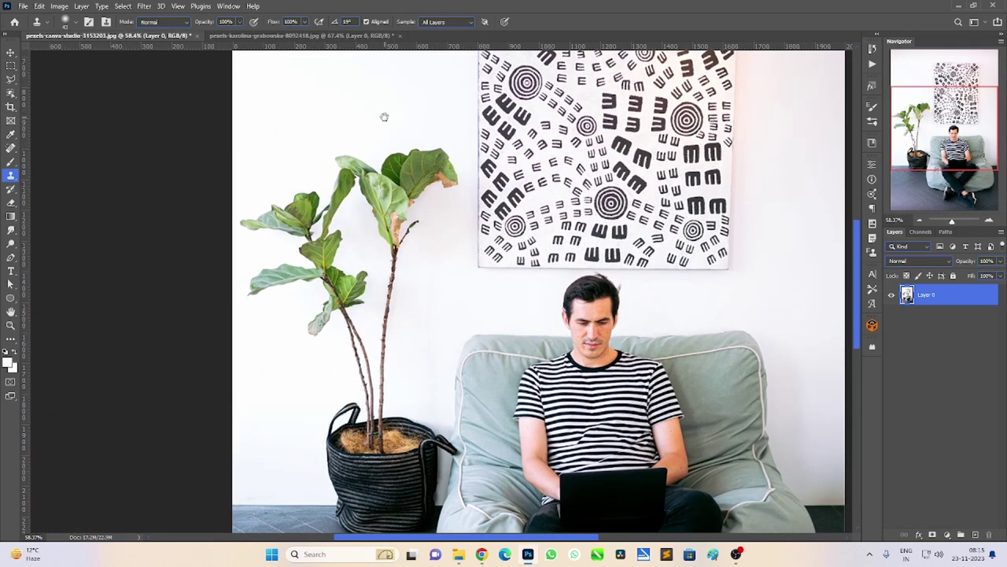
pyautogui.moveTo(384, 116); pyautogui.dragTo(421, 174)
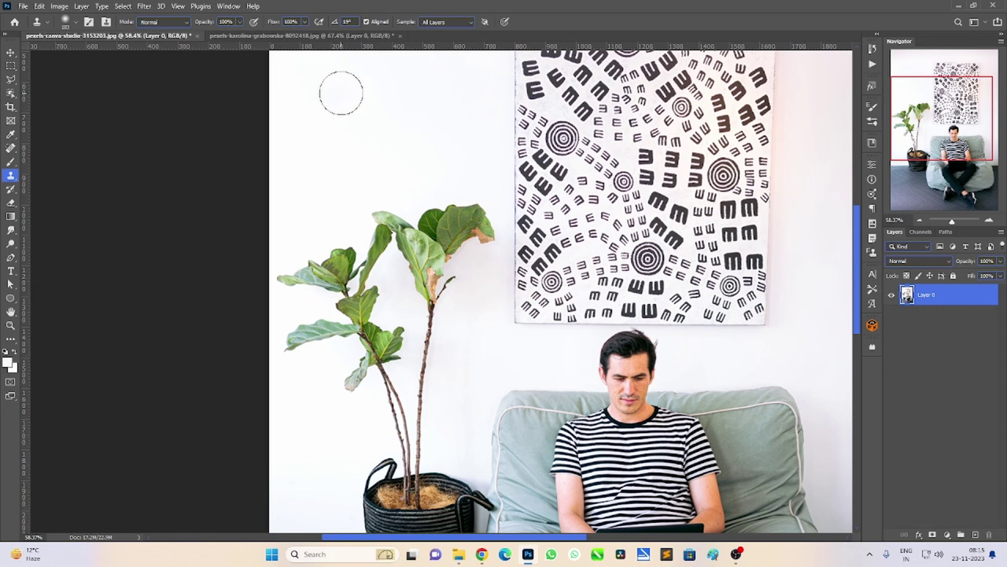
pyautogui.rightClick(9, 151)
pyautogui.click(55, 157)
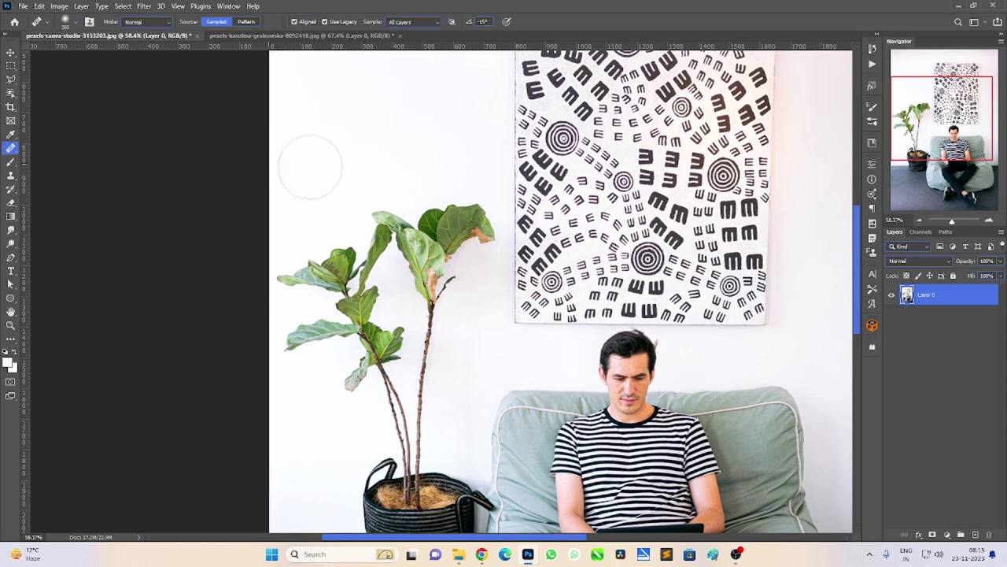
pyautogui.moveTo(354, 108); pyautogui.dragTo(354, 111)
pyautogui.moveTo(398, 220); pyautogui.dragTo(405, 249)
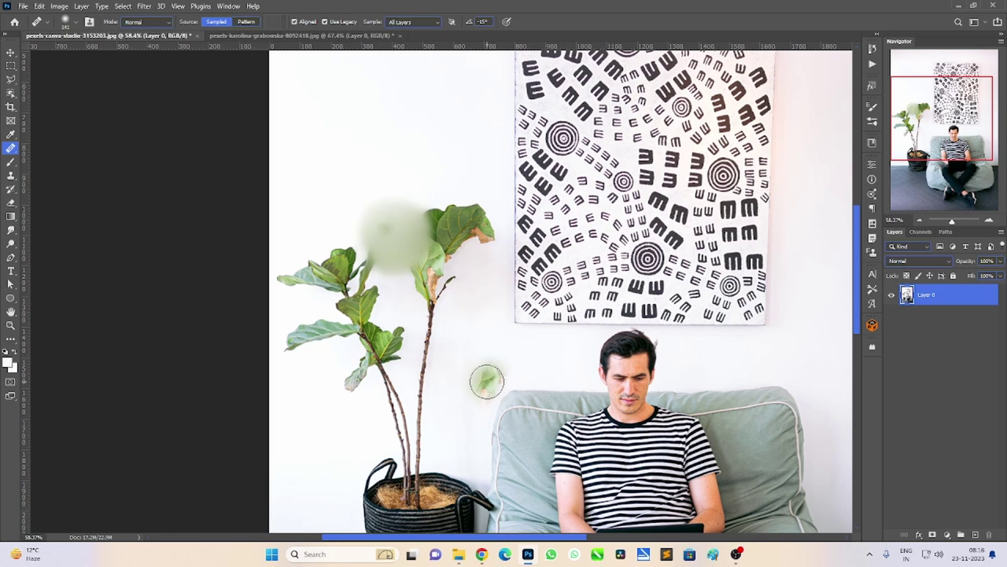
pyautogui.hotkey('ctrl', 'z')
pyautogui.moveTo(417, 271); pyautogui.dragTo(421, 244)
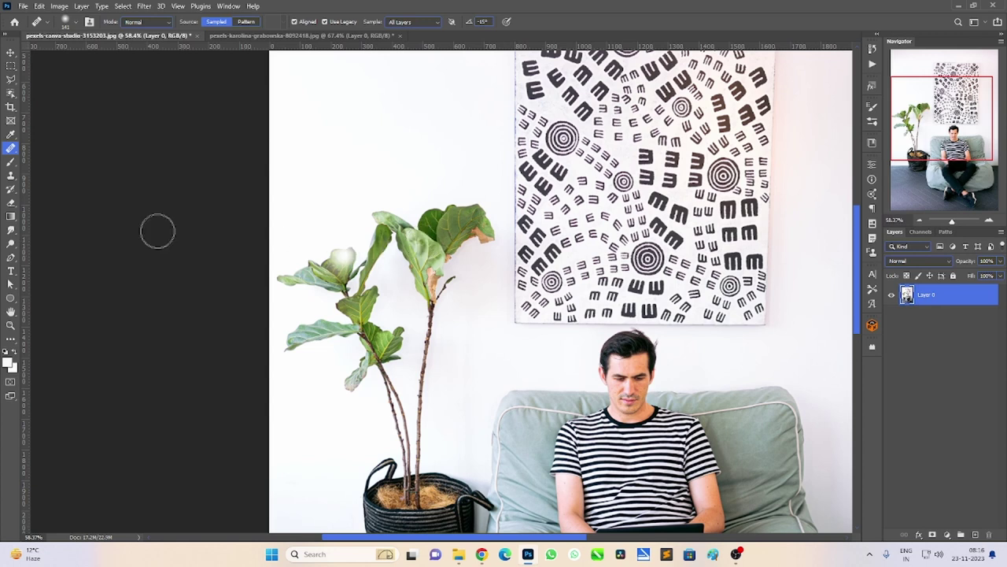
pyautogui.click(14, 176)
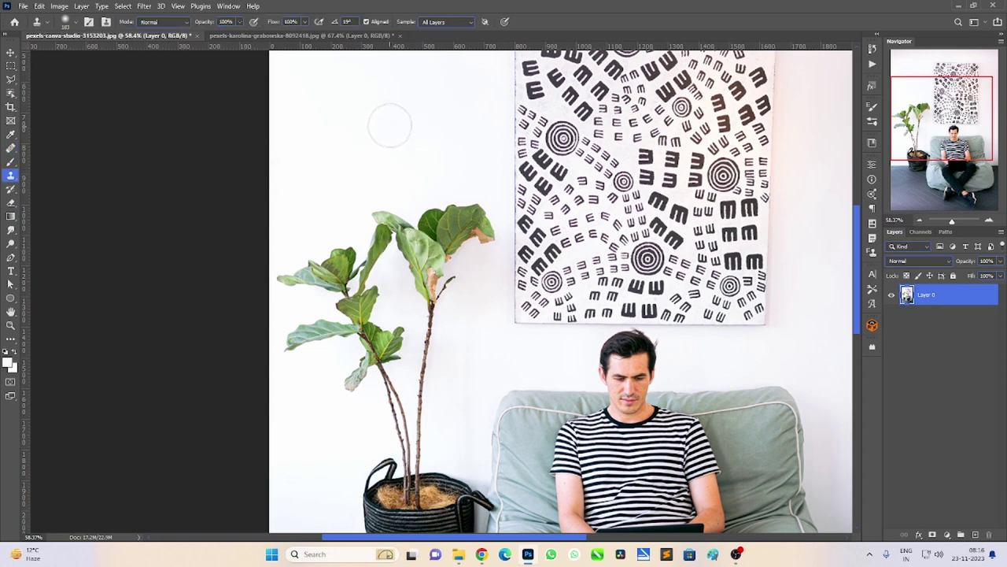
# Step: Sample white wall above the plant and clone it over the upper and lower-left leaves
pyautogui.keyDown('alt'); pyautogui.click(357, 86); pyautogui.keyUp('alt')
pyautogui.moveTo(350, 245)
pyautogui.mouseDown()
pyautogui.moveTo(416, 249)
pyautogui.moveTo(311, 346)
pyautogui.moveTo(360, 286)
pyautogui.mouseUp()
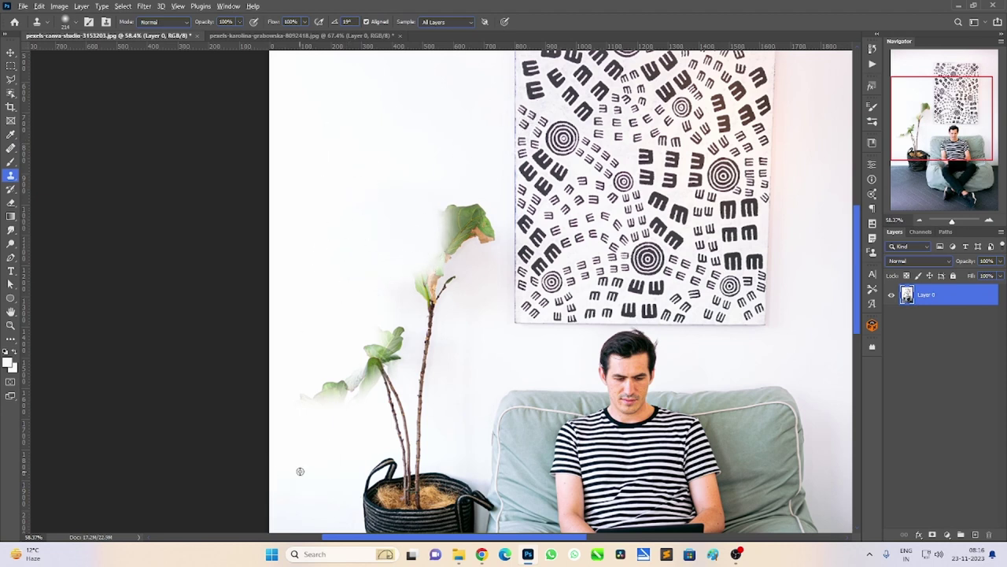
pyautogui.moveTo(314, 445)
pyautogui.mouseDown()
pyautogui.moveTo(322, 360)
pyautogui.moveTo(366, 366)
pyautogui.moveTo(374, 321)
pyautogui.moveTo(404, 353)
pyautogui.moveTo(396, 386)
pyautogui.moveTo(411, 394)
pyautogui.mouseUp()
# Step: Resample the upper wall and paint over the stem, grey leaf remnant and stem tops
pyautogui.keyDown('alt'); pyautogui.click(335, 64); pyautogui.keyUp('alt')
pyautogui.keyDown('alt'); pyautogui.click(336, 113); pyautogui.keyUp('alt')
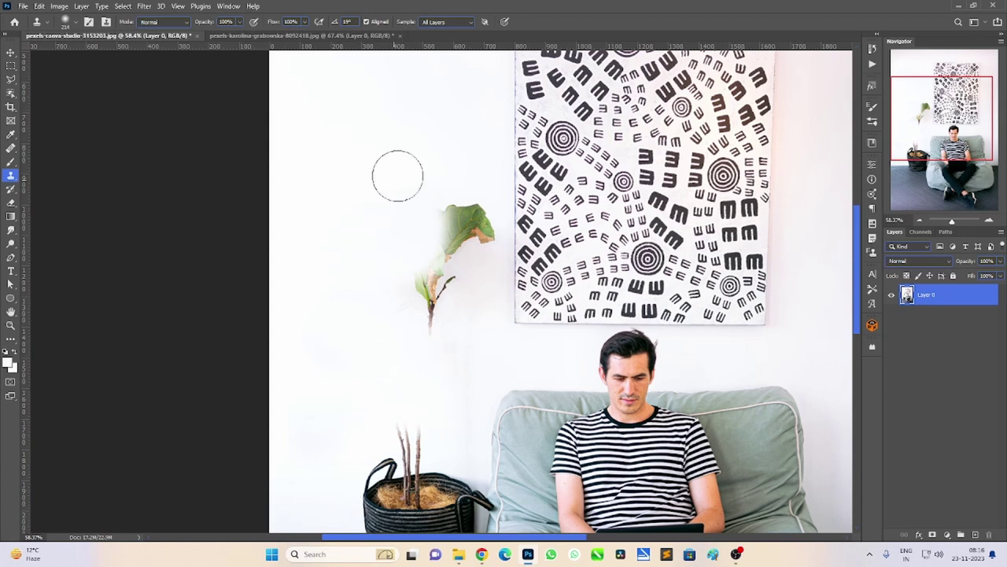
pyautogui.moveTo(402, 173)
pyautogui.mouseDown()
pyautogui.moveTo(431, 234)
pyautogui.moveTo(459, 218)
pyautogui.moveTo(467, 232)
pyautogui.moveTo(434, 317)
pyautogui.moveTo(457, 266)
pyautogui.moveTo(479, 311)
pyautogui.moveTo(436, 344)
pyautogui.moveTo(479, 263)
pyautogui.moveTo(486, 278)
pyautogui.mouseUp()
pyautogui.keyDown('alt'); pyautogui.click(382, 153); pyautogui.keyUp('alt')
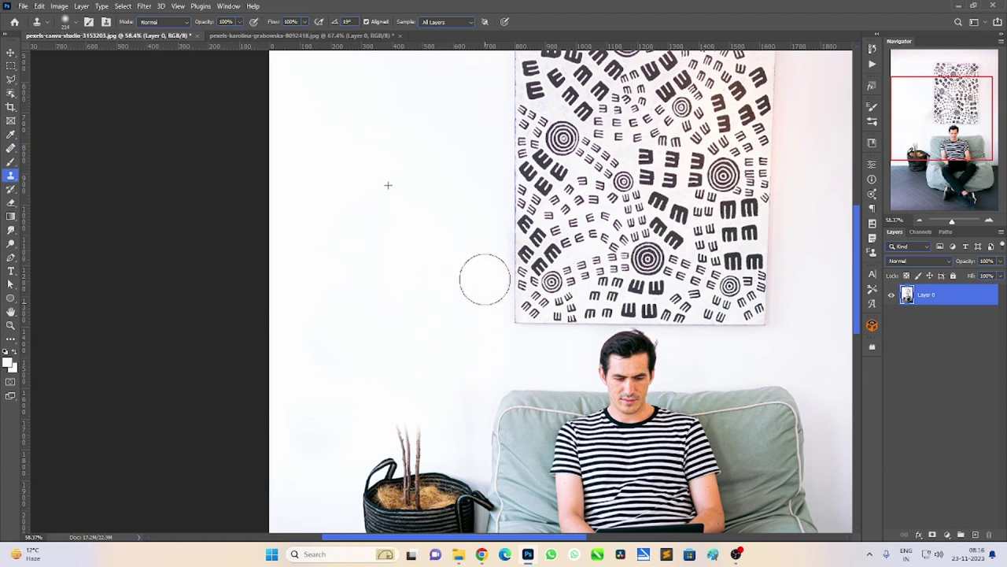
pyautogui.keyDown('alt'); pyautogui.click(367, 91); pyautogui.keyUp('alt')
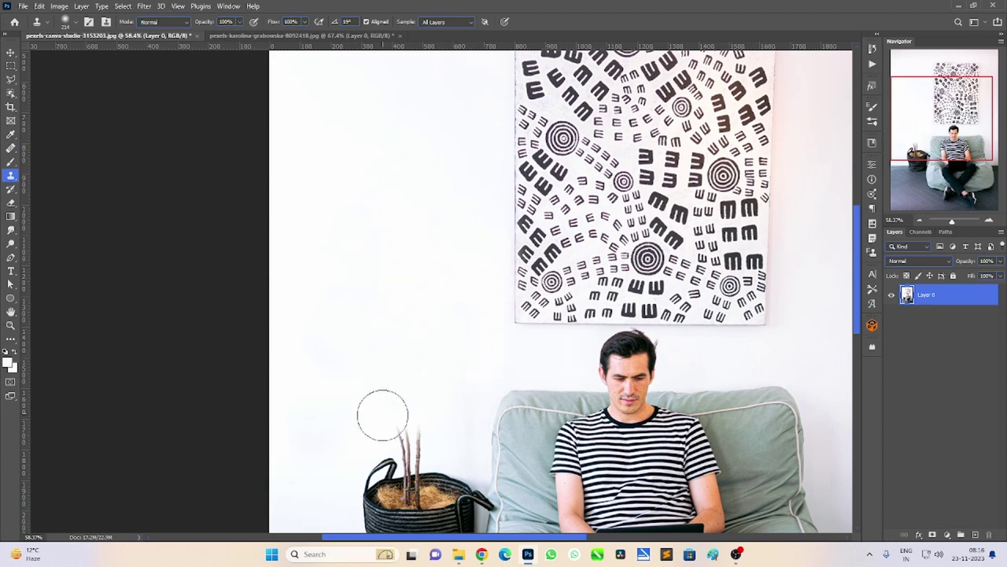
pyautogui.moveTo(382, 416); pyautogui.dragTo(416, 429)
# Step: Zoom in and clone away the faded stem tops, redoing the first attempt
pyautogui.scroll(5, 416, 441)
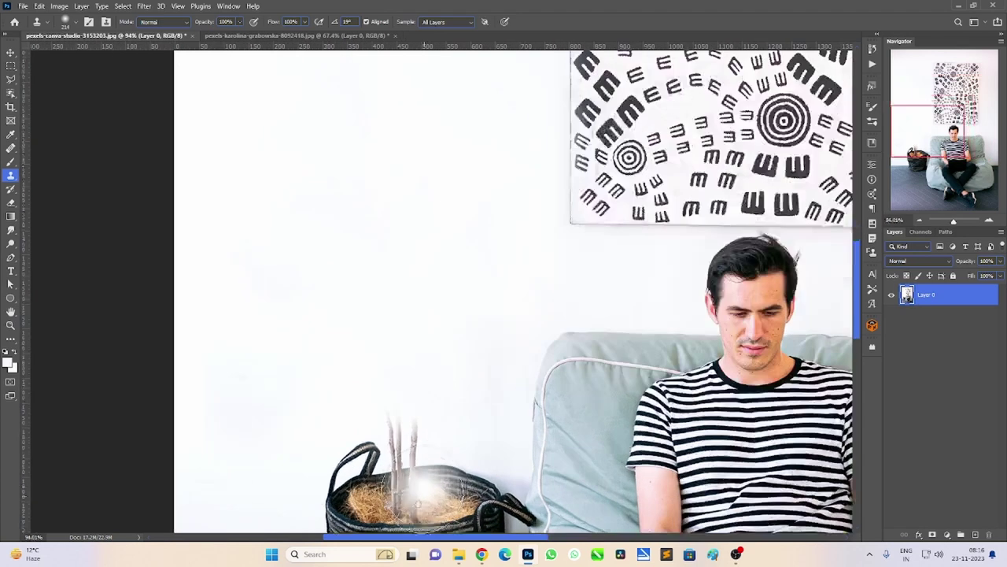
pyautogui.scroll(3, 425, 374)
pyautogui.scroll(3, 425, 373)
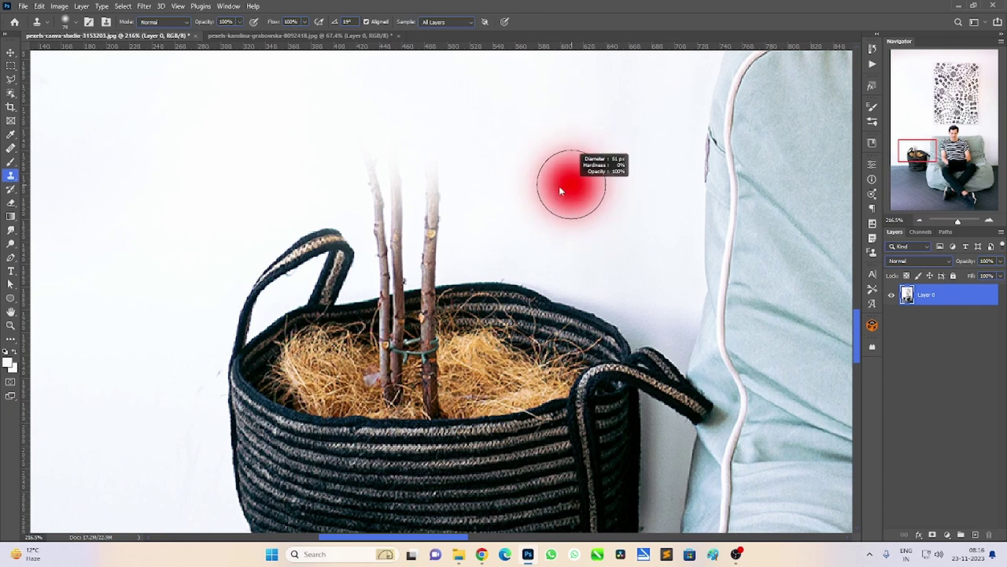
pyautogui.moveTo(401, 175)
pyautogui.mouseDown()
pyautogui.moveTo(378, 181)
pyautogui.moveTo(386, 246)
pyautogui.mouseUp()
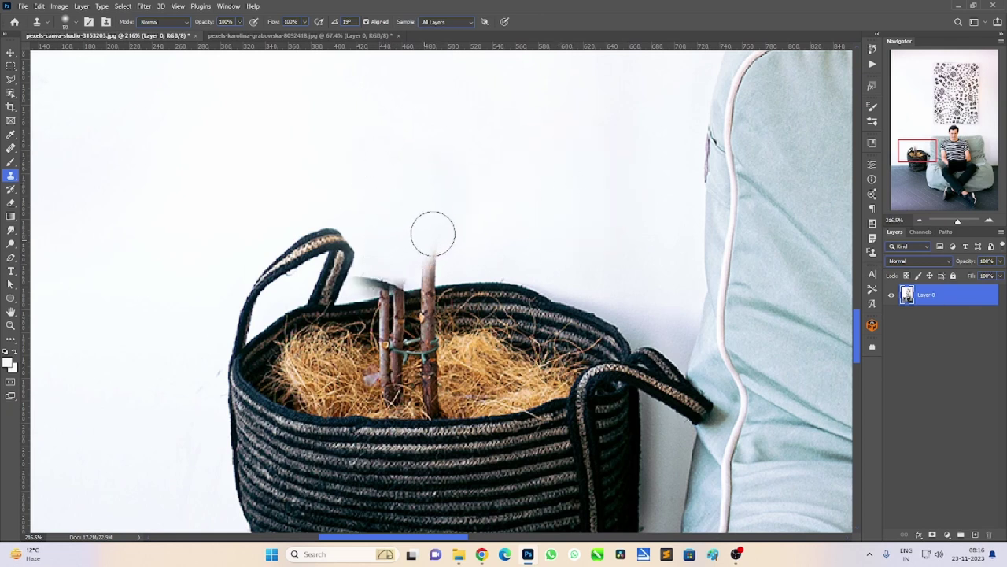
pyautogui.hotkey('ctrl', 'z')
pyautogui.moveTo(398, 163)
pyautogui.mouseDown()
pyautogui.moveTo(385, 160)
pyautogui.moveTo(427, 196)
pyautogui.moveTo(392, 250)
pyautogui.moveTo(452, 232)
pyautogui.mouseUp()
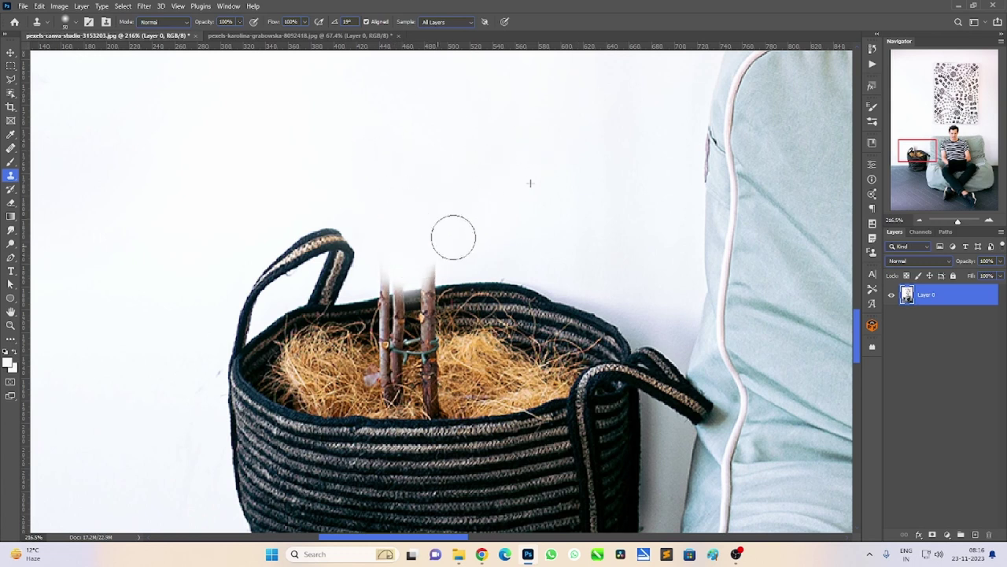
# Step: Sample clean wall and paint out the stem tops, filling the basket rim and straw patches
pyautogui.keyDown('alt'); pyautogui.click(581, 82); pyautogui.keyUp('alt')
pyautogui.keyDown('alt'); pyautogui.click(595, 104); pyautogui.keyUp('alt')
pyautogui.keyDown('alt'); pyautogui.click(591, 107); pyautogui.keyUp('alt')
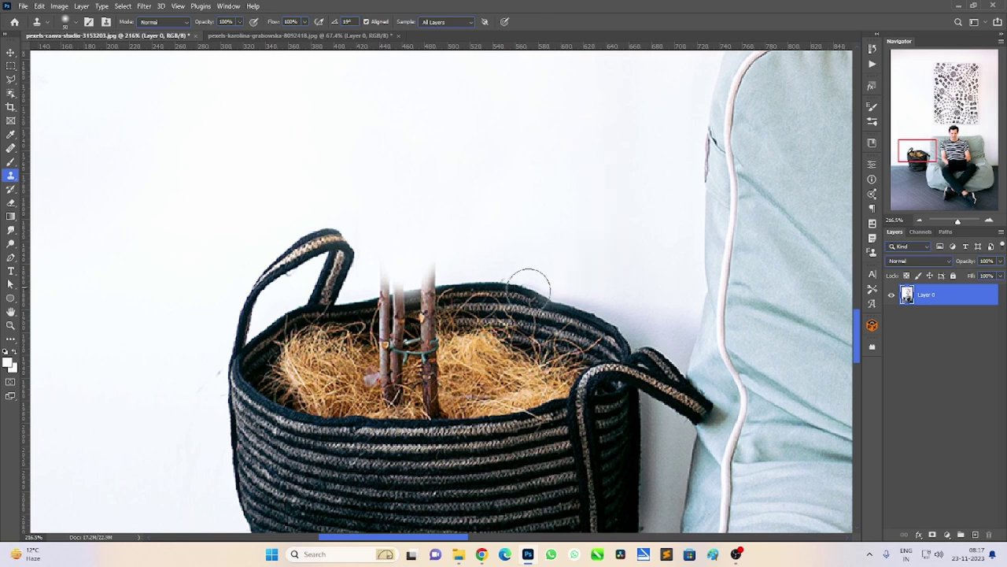
pyautogui.moveTo(440, 274)
pyautogui.mouseDown()
pyautogui.moveTo(397, 269)
pyautogui.moveTo(472, 259)
pyautogui.mouseUp()
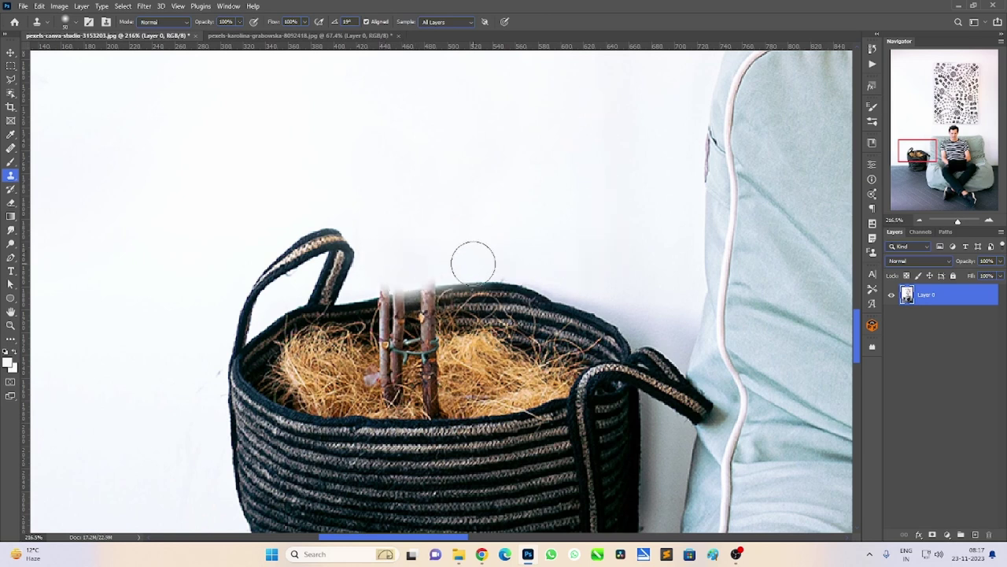
pyautogui.moveTo(370, 299); pyautogui.dragTo(355, 287)
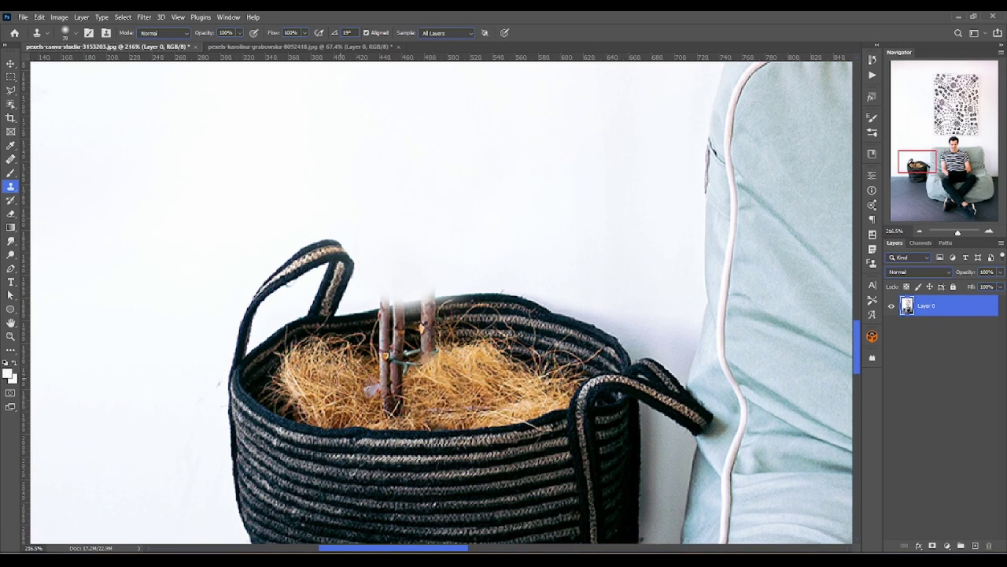
pyautogui.moveTo(330, 398)
pyautogui.mouseDown()
pyautogui.moveTo(386, 393)
pyautogui.moveTo(398, 364)
pyautogui.mouseUp()
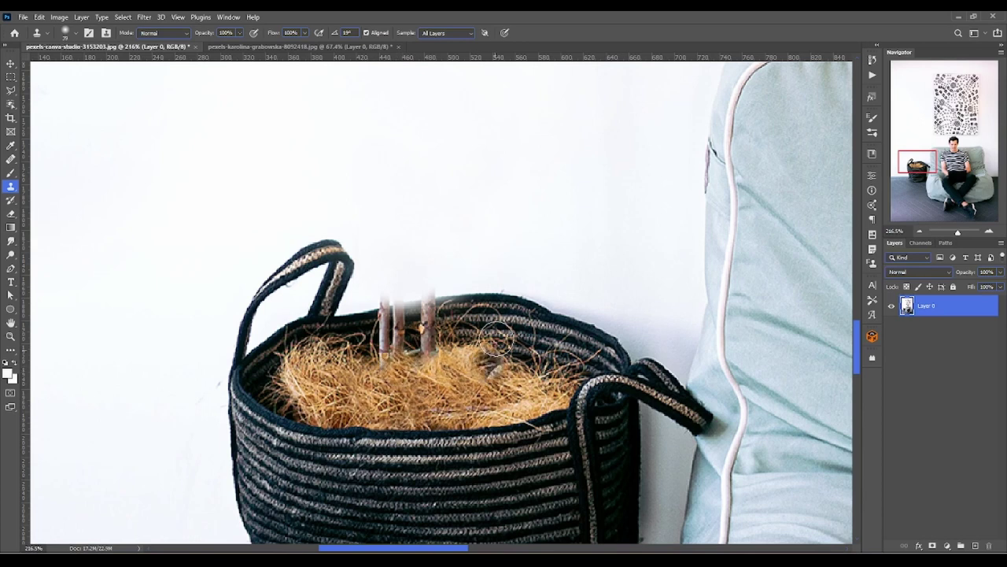
# Step: Clone basket rim texture over the remaining stems, undoing strokes that left streaks
pyautogui.keyDown('alt'); pyautogui.click(508, 314); pyautogui.keyUp('alt')
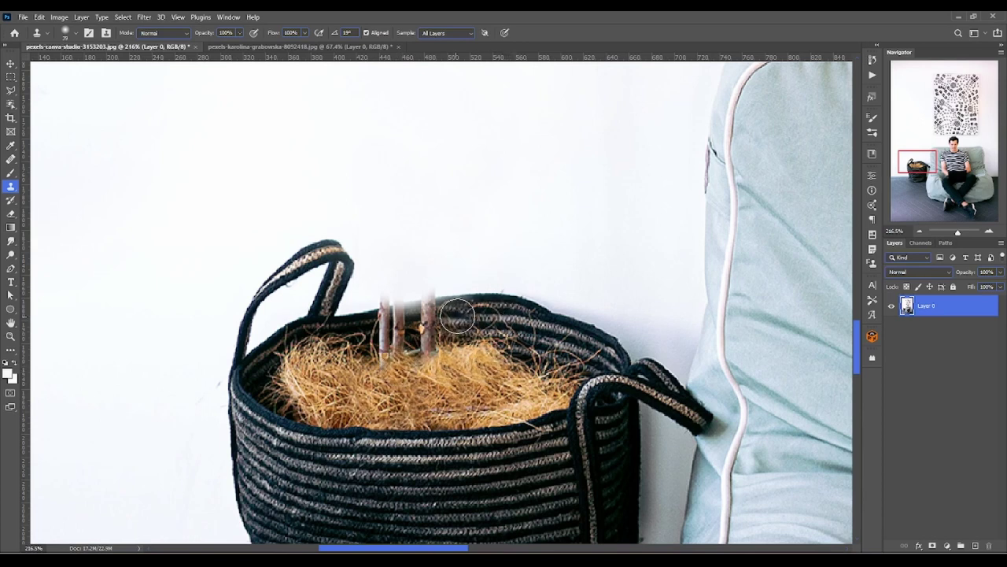
pyautogui.moveTo(439, 321); pyautogui.dragTo(429, 334)
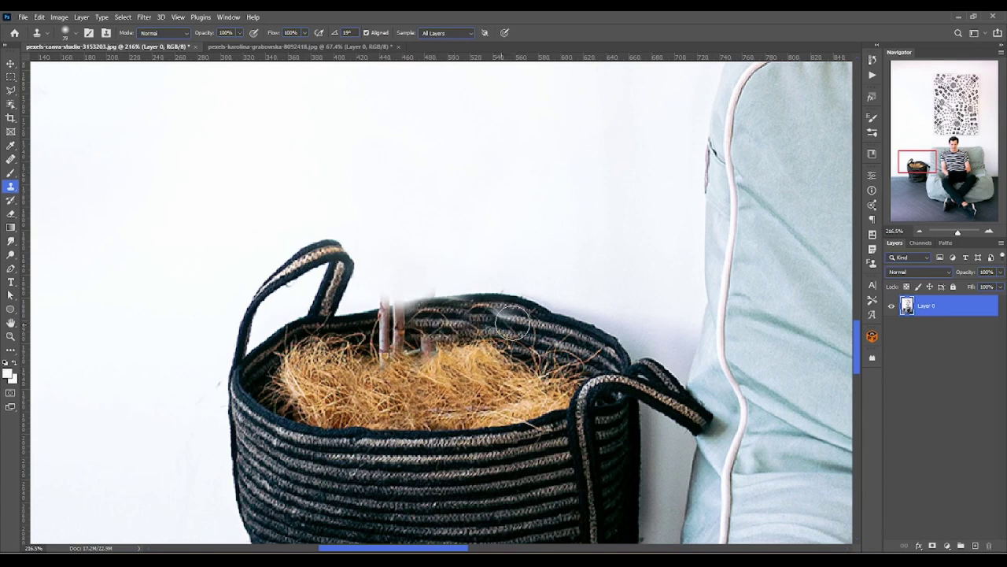
pyautogui.hotkey('ctrl', 'z')
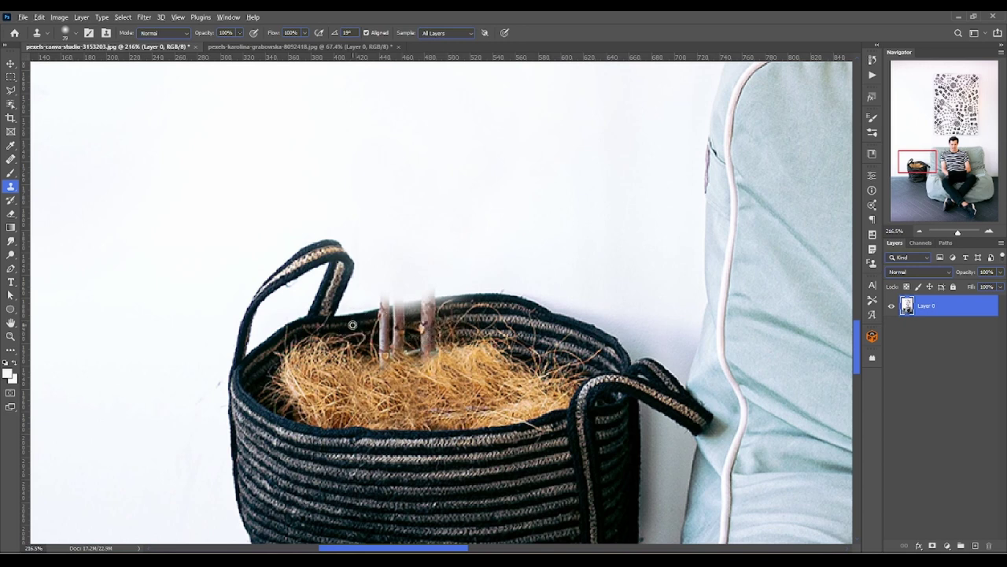
pyautogui.moveTo(352, 328); pyautogui.dragTo(407, 337)
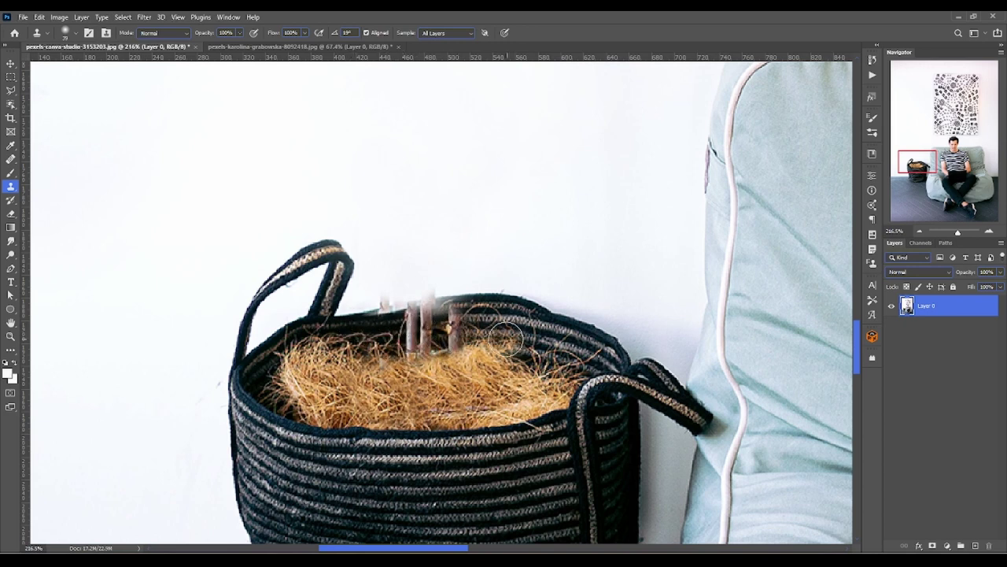
pyautogui.keyDown('alt'); pyautogui.click(519, 327); pyautogui.keyUp('alt')
pyautogui.moveTo(472, 327); pyautogui.dragTo(425, 331)
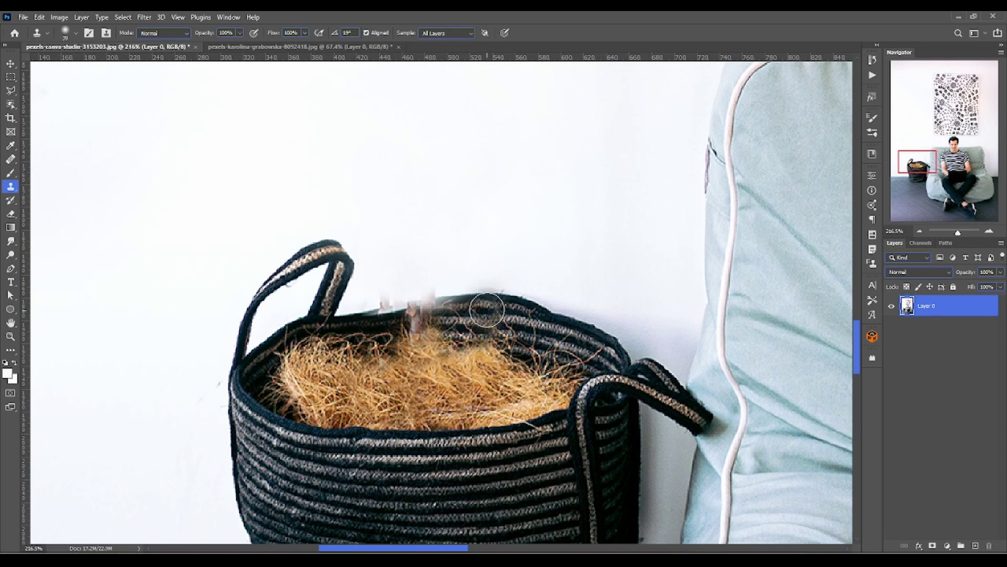
pyautogui.click(461, 275)
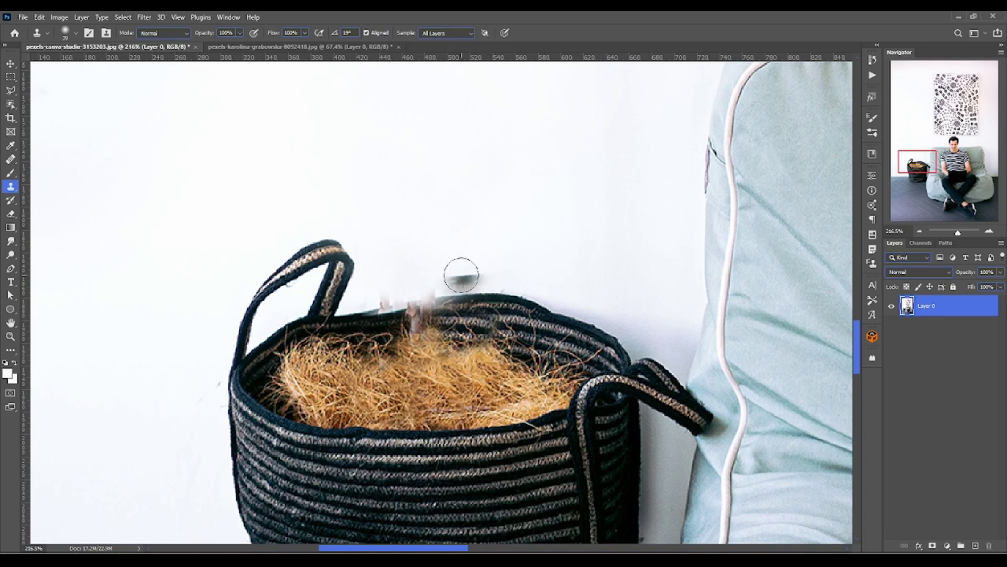
pyautogui.hotkey('ctrl', 'z')
# Step: Paint over smudges above and on the basket rim, undoing the last rim strokes
pyautogui.scroll(1, 402, 291)
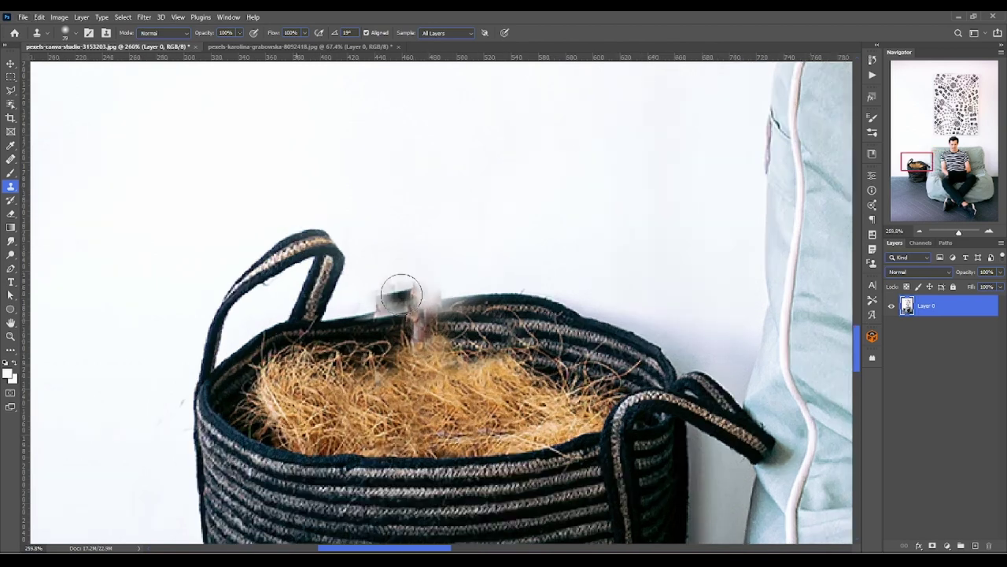
pyautogui.scroll(1, 386, 299)
pyautogui.moveTo(351, 318)
pyautogui.mouseDown()
pyautogui.moveTo(383, 266)
pyautogui.moveTo(323, 312)
pyautogui.mouseUp()
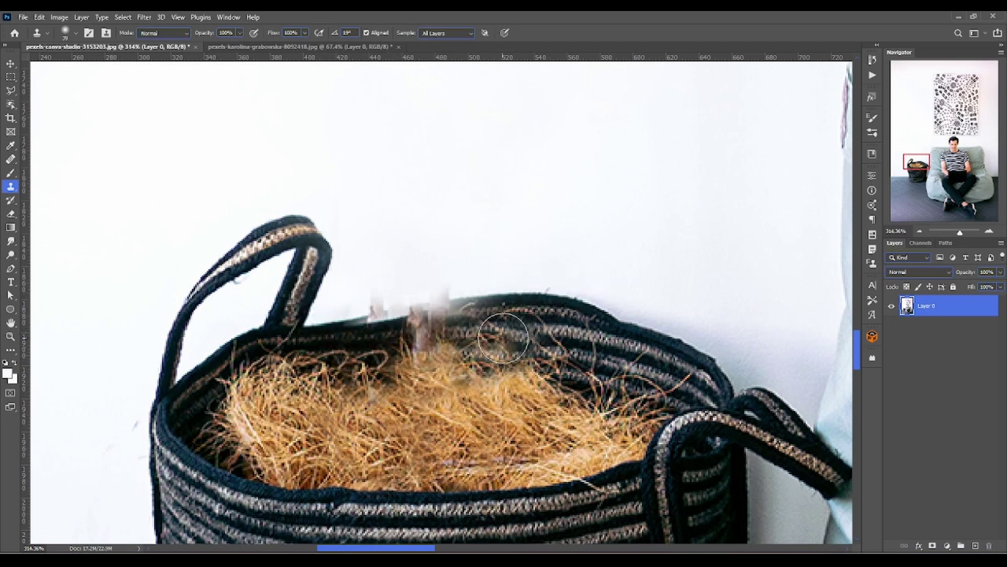
pyautogui.moveTo(485, 333); pyautogui.dragTo(539, 332)
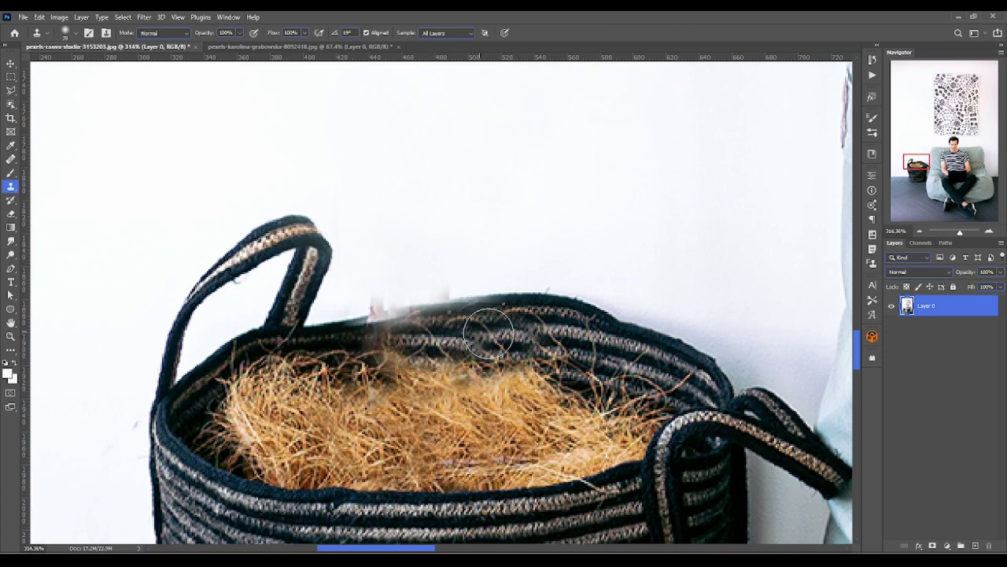
pyautogui.hotkey('ctrl', 'z')
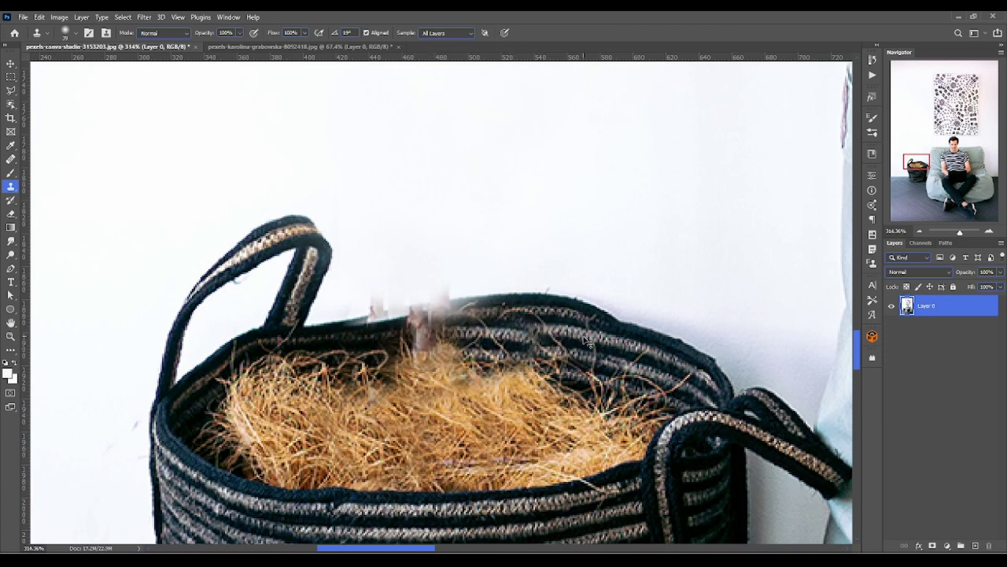
pyautogui.hotkey('ctrl', 'z')
pyautogui.hotkey('ctrl', 'z')
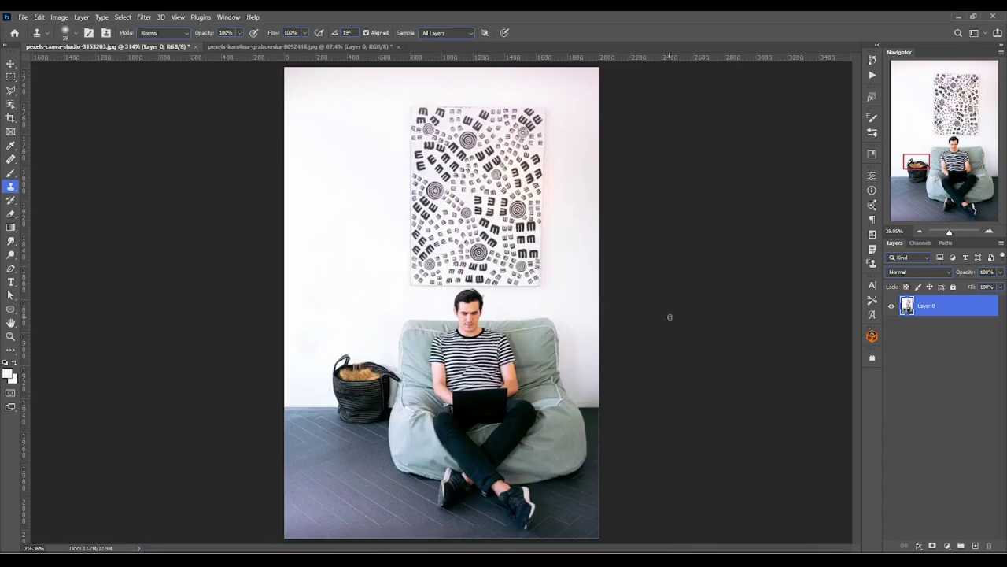
# Step: Fit the beanbag photo on screen and switch to pexels-karolina-grabowska-8052418.jpg
pyautogui.hotkey('ctrl', '0')
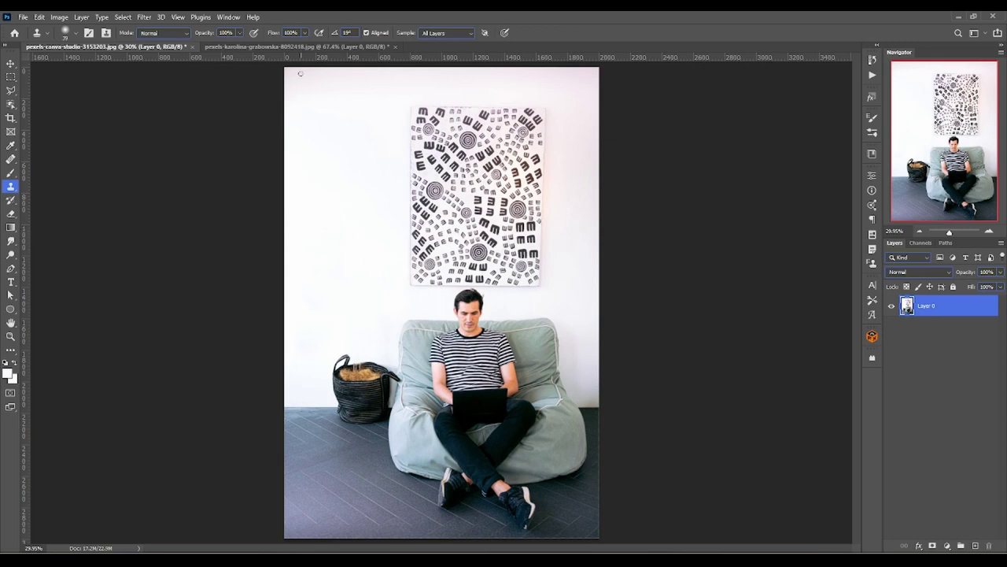
pyautogui.click(315, 47)
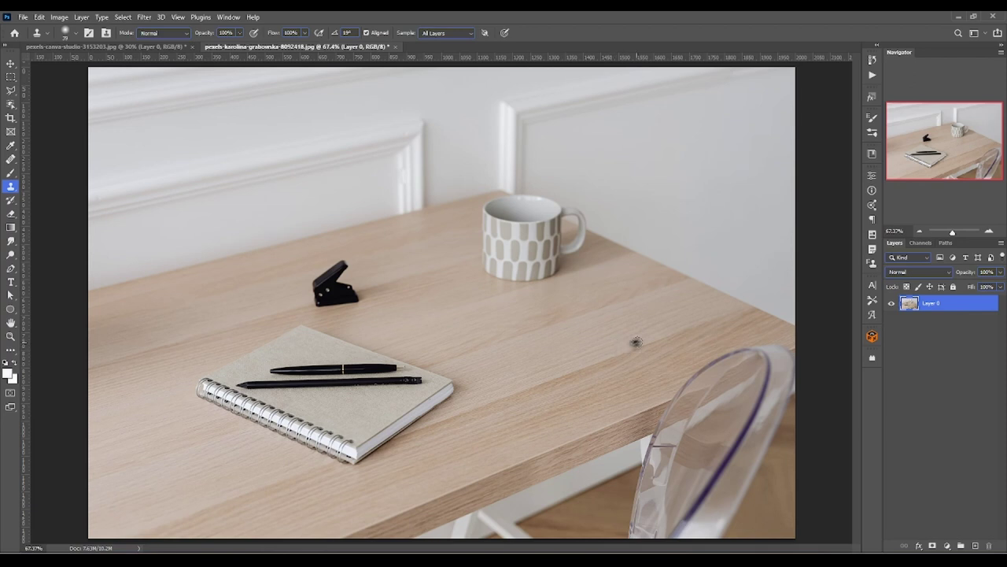
# Step: Enlarge the clone brush and test cloning desk wood over the notebook corner and pens
pyautogui.keyDown('alt'); pyautogui.rightClick(630, 342); pyautogui.keyUp('alt')
pyautogui.moveTo(630, 342); pyautogui.dragTo(646, 342)
pyautogui.moveTo(494, 402); pyautogui.dragTo(291, 472)
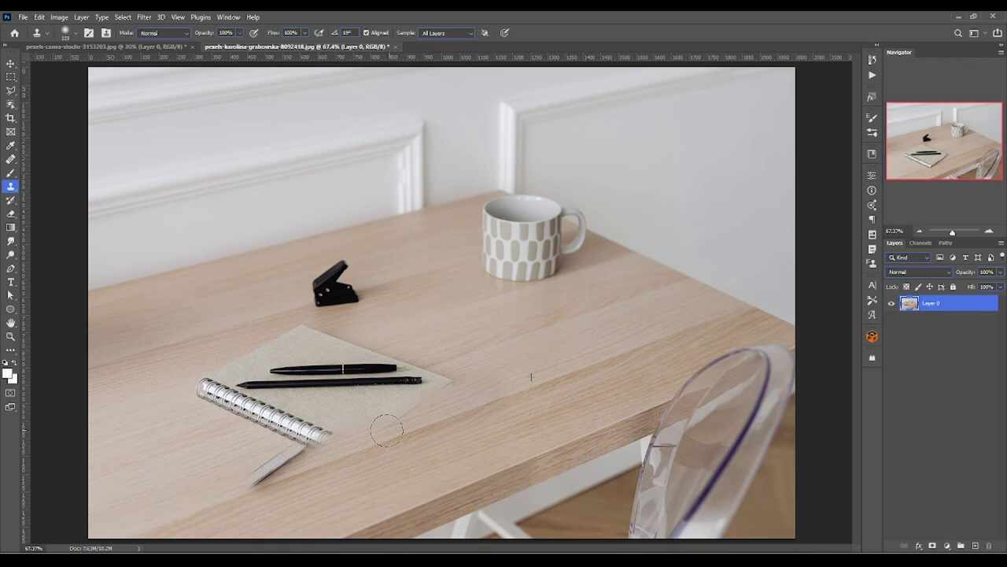
pyautogui.hotkey('ctrl', 'z')
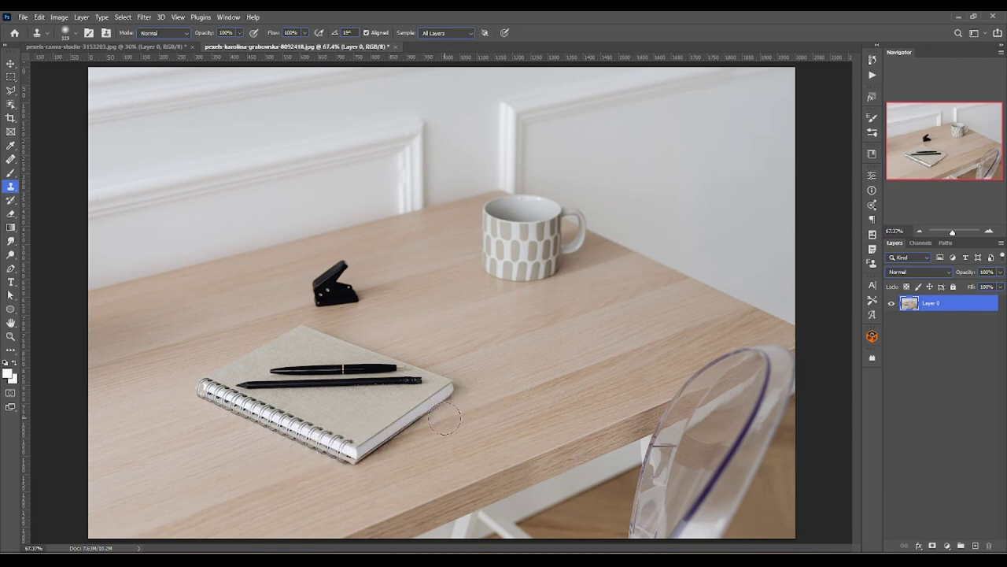
pyautogui.moveTo(452, 417)
pyautogui.mouseDown()
pyautogui.moveTo(380, 447)
pyautogui.moveTo(339, 451)
pyautogui.mouseUp()
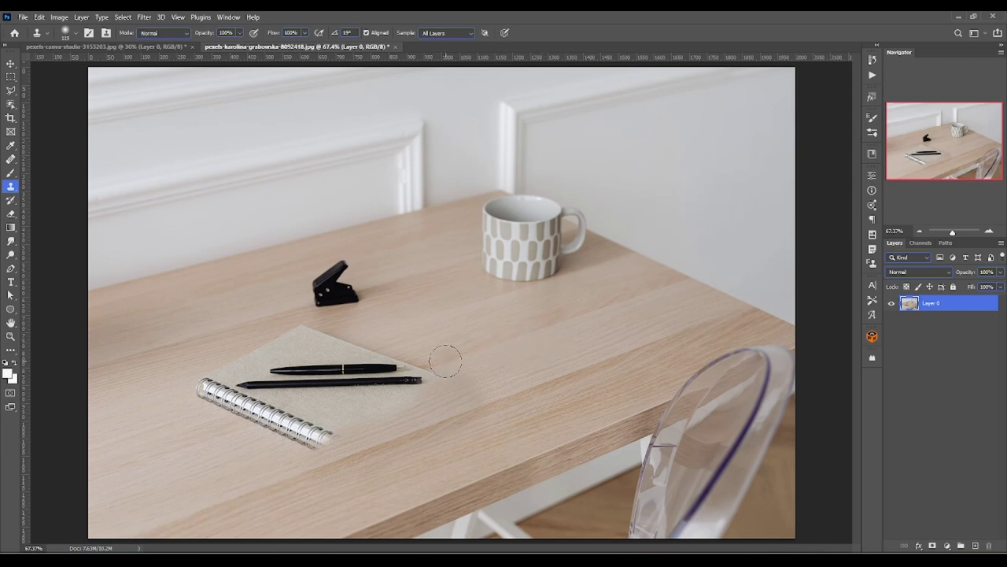
pyautogui.moveTo(443, 355)
pyautogui.mouseDown()
pyautogui.moveTo(378, 411)
pyautogui.moveTo(281, 445)
pyautogui.moveTo(303, 455)
pyautogui.mouseUp()
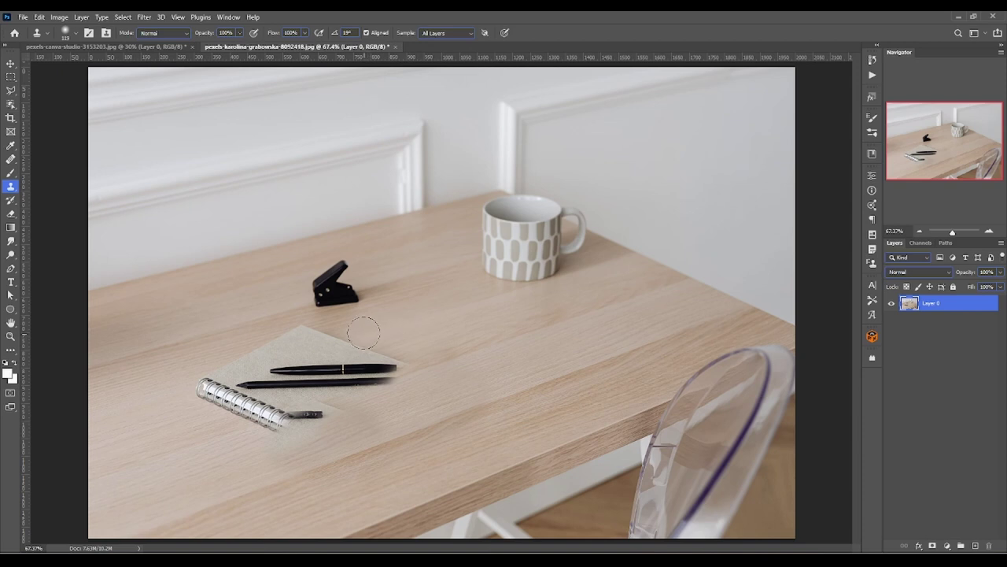
pyautogui.moveTo(308, 368)
pyautogui.mouseDown()
pyautogui.moveTo(396, 369)
pyautogui.moveTo(268, 438)
pyautogui.moveTo(292, 438)
pyautogui.mouseUp()
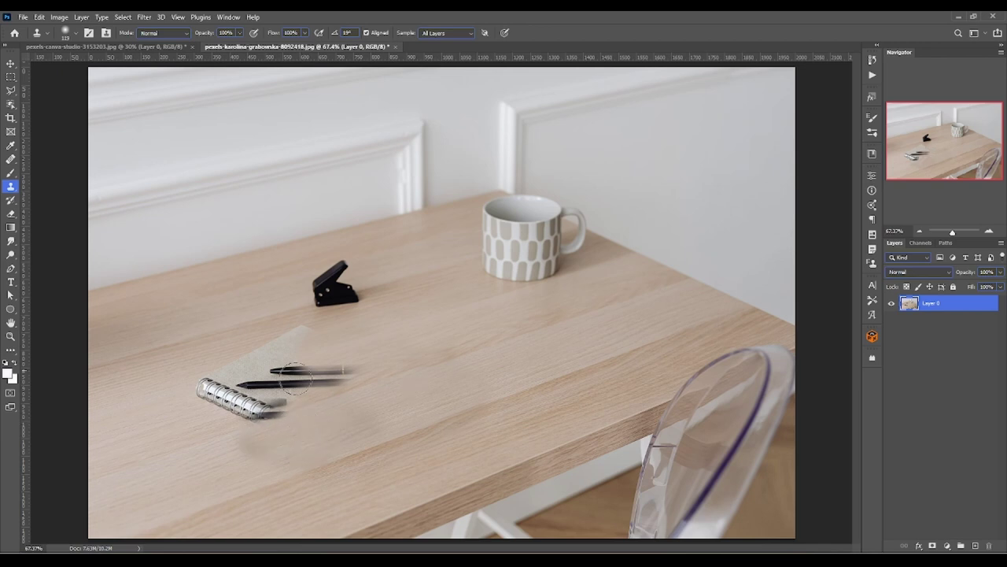
# Step: Undo all the trial clone strokes and duplicate Layer 0 as Layer 0 copy
pyautogui.scroll(5, 288, 490)
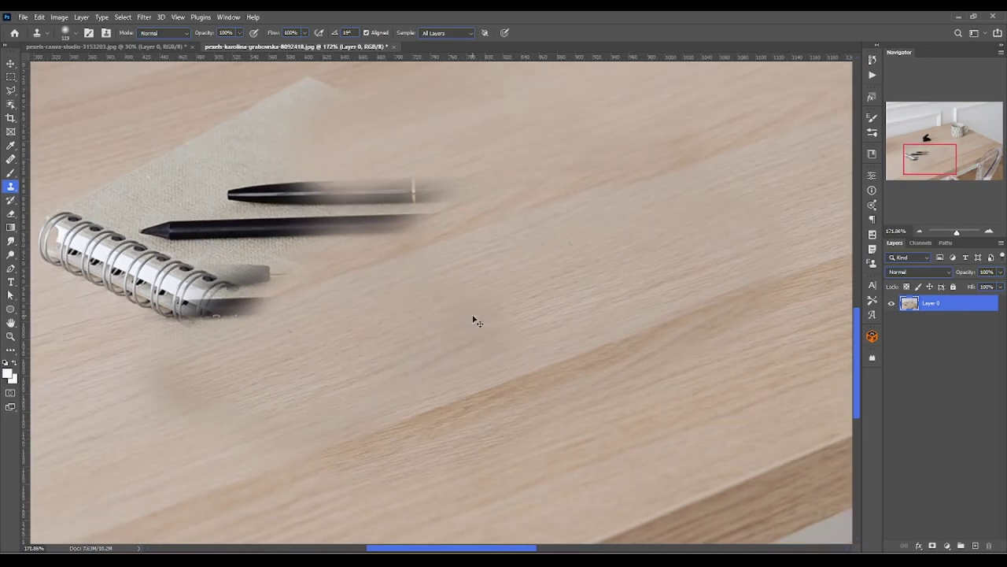
pyautogui.scroll(-5, 472, 317)
pyautogui.hotkey('ctrl', 'z')
pyautogui.hotkey('ctrl', 'z')
pyautogui.hotkey('ctrl', 'z')
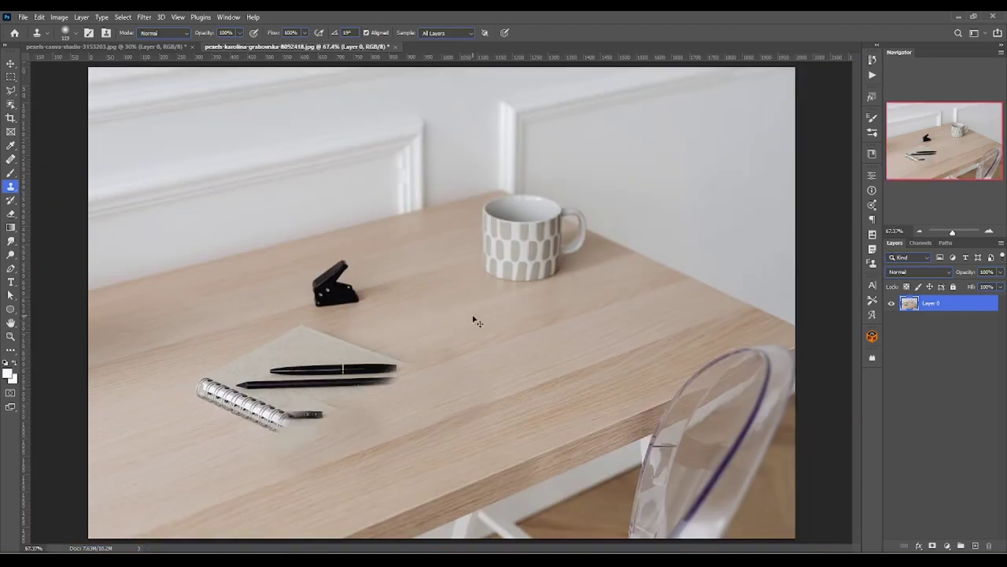
pyautogui.hotkey('ctrl', 'z')
pyautogui.hotkey('ctrl', 'z')
pyautogui.hotkey('ctrl', 'z')
pyautogui.hotkey('ctrl', 'j')
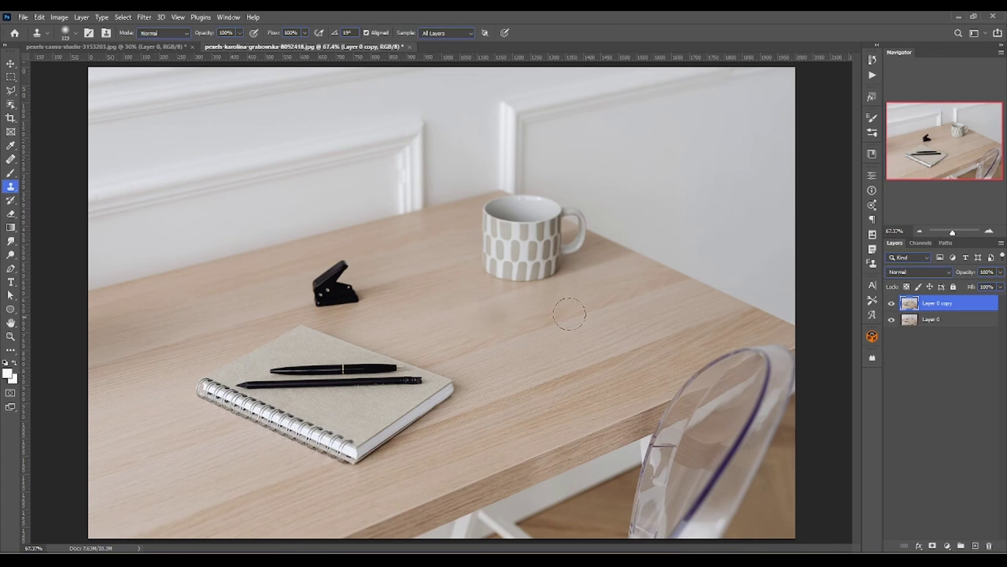
# Step: Add empty Layer 1 and clone desk wood over the notebook's lower-right corner and pen ends
pyautogui.click(974, 546)
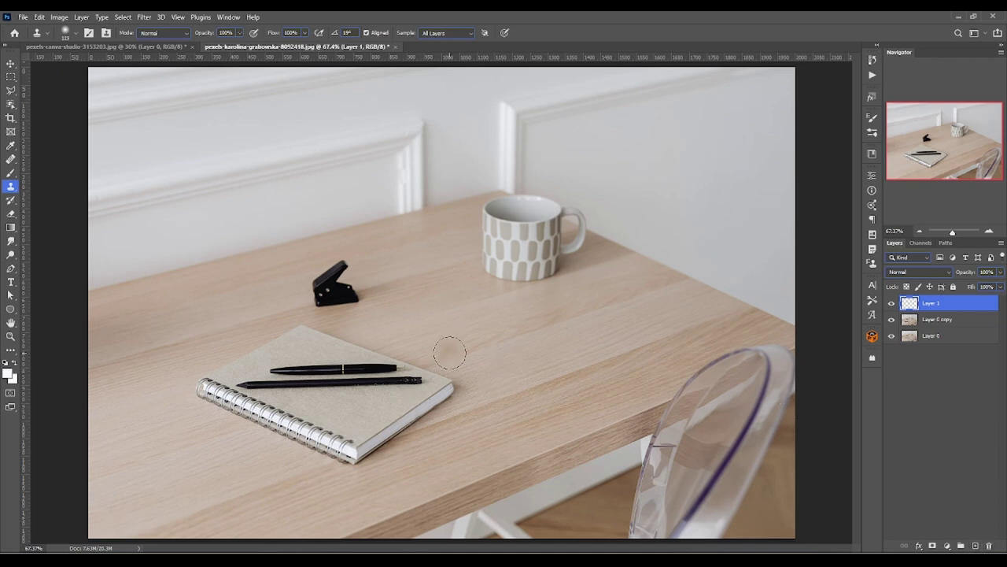
pyautogui.keyDown('alt'); pyautogui.rightClick(585, 369); pyautogui.keyUp('alt')
pyautogui.moveTo(459, 416); pyautogui.dragTo(242, 490)
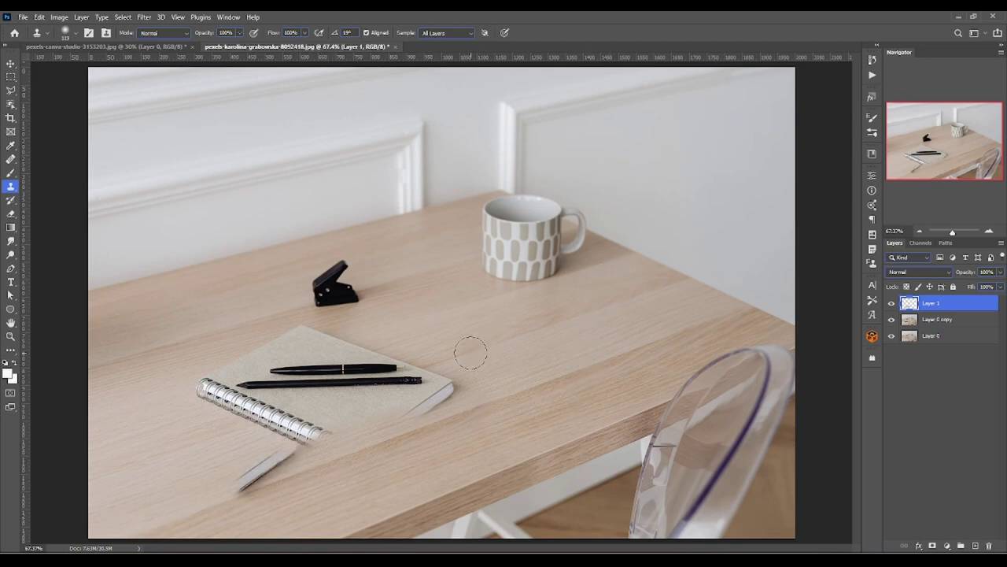
pyautogui.moveTo(468, 349)
pyautogui.mouseDown()
pyautogui.moveTo(383, 421)
pyautogui.moveTo(406, 389)
pyautogui.moveTo(344, 398)
pyautogui.moveTo(291, 431)
pyautogui.mouseUp()
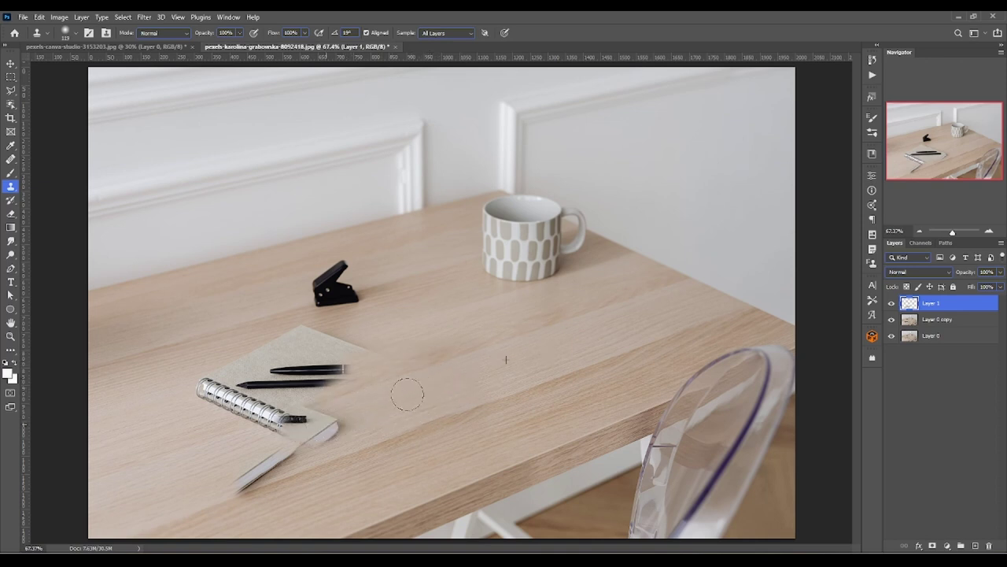
# Step: Resample open tabletop and cover the notebook's right corner, lower-left pen and smudged patch
pyautogui.keyDown('alt'); pyautogui.click(574, 316); pyautogui.keyUp('alt')
pyautogui.moveTo(393, 375)
pyautogui.mouseDown()
pyautogui.moveTo(334, 389)
pyautogui.moveTo(323, 415)
pyautogui.moveTo(260, 425)
pyautogui.moveTo(336, 423)
pyautogui.moveTo(394, 402)
pyautogui.mouseUp()
pyautogui.moveTo(284, 460)
pyautogui.mouseDown()
pyautogui.moveTo(236, 473)
pyautogui.moveTo(299, 456)
pyautogui.moveTo(225, 477)
pyautogui.mouseUp()
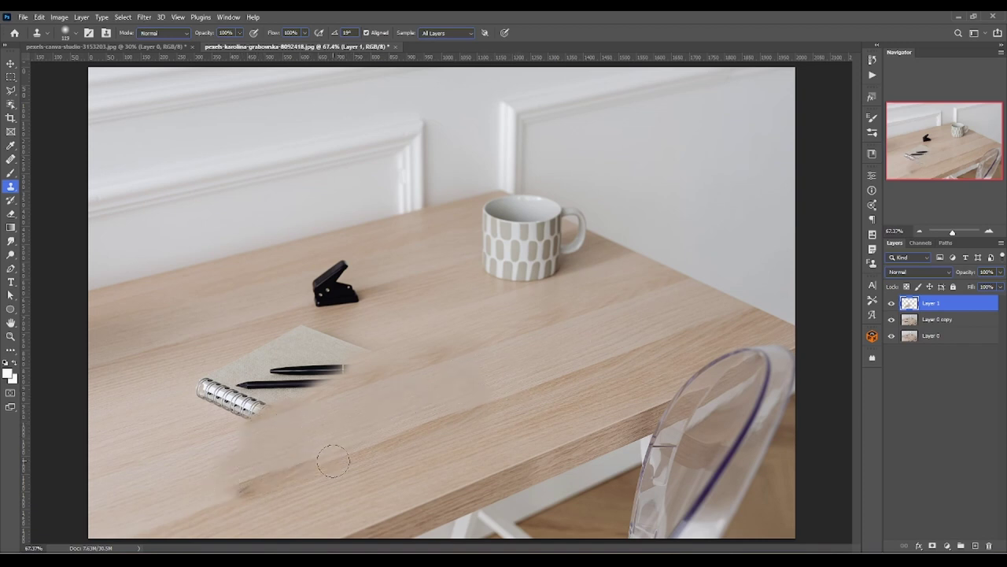
pyautogui.moveTo(333, 461)
pyautogui.mouseDown()
pyautogui.moveTo(217, 484)
pyautogui.moveTo(189, 508)
pyautogui.moveTo(134, 529)
pyautogui.moveTo(162, 518)
pyautogui.mouseUp()
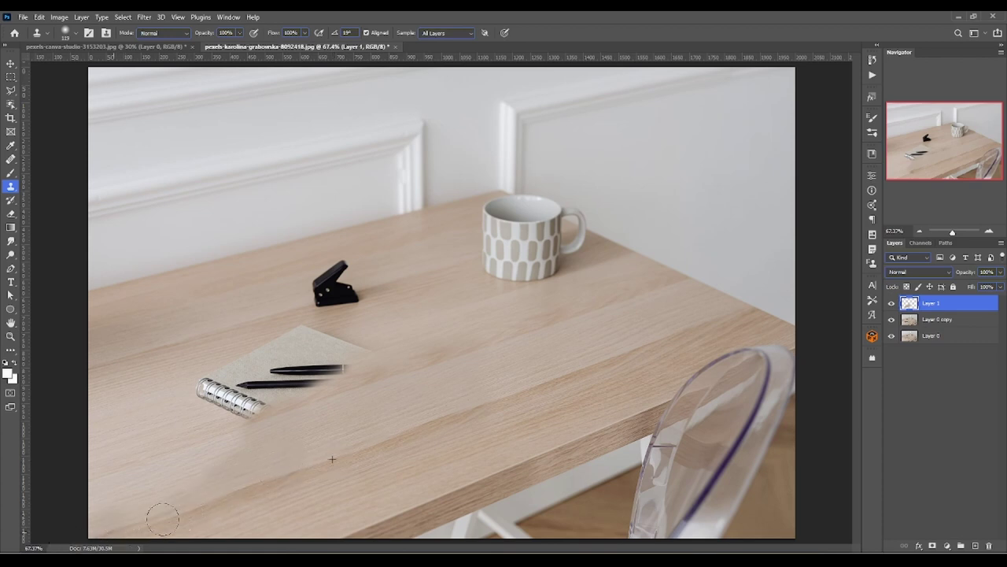
# Step: Clone tabletop over the spiral area, pen ends, pale patch and dark smudge on Layer 1
pyautogui.keyDown('alt'); pyautogui.click(541, 328); pyautogui.keyUp('alt')
pyautogui.moveTo(307, 413)
pyautogui.mouseDown()
pyautogui.moveTo(222, 427)
pyautogui.moveTo(140, 465)
pyautogui.moveTo(113, 495)
pyautogui.moveTo(162, 490)
pyautogui.mouseUp()
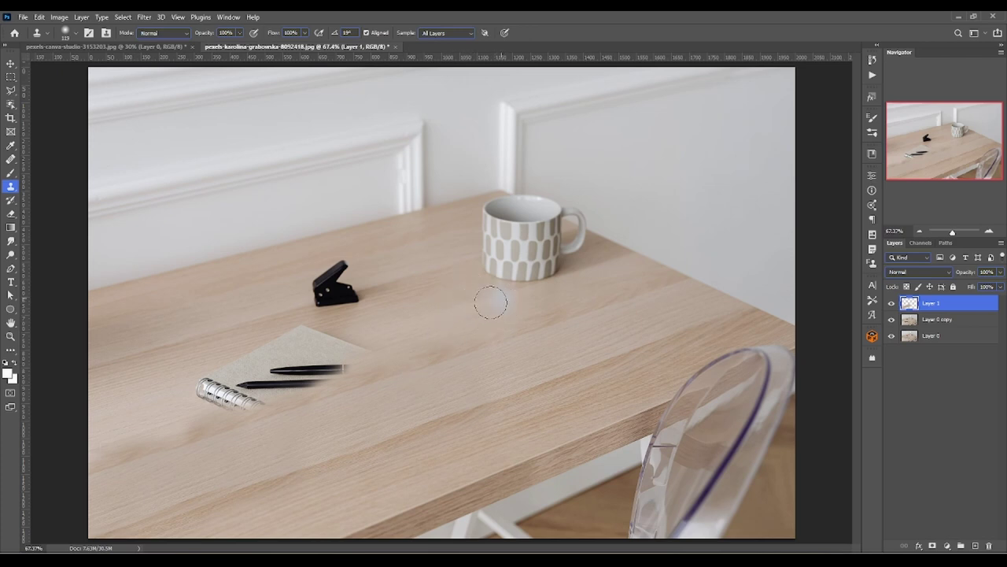
pyautogui.keyDown('alt'); pyautogui.click(469, 304); pyautogui.keyUp('alt')
pyautogui.moveTo(417, 321); pyautogui.dragTo(292, 382)
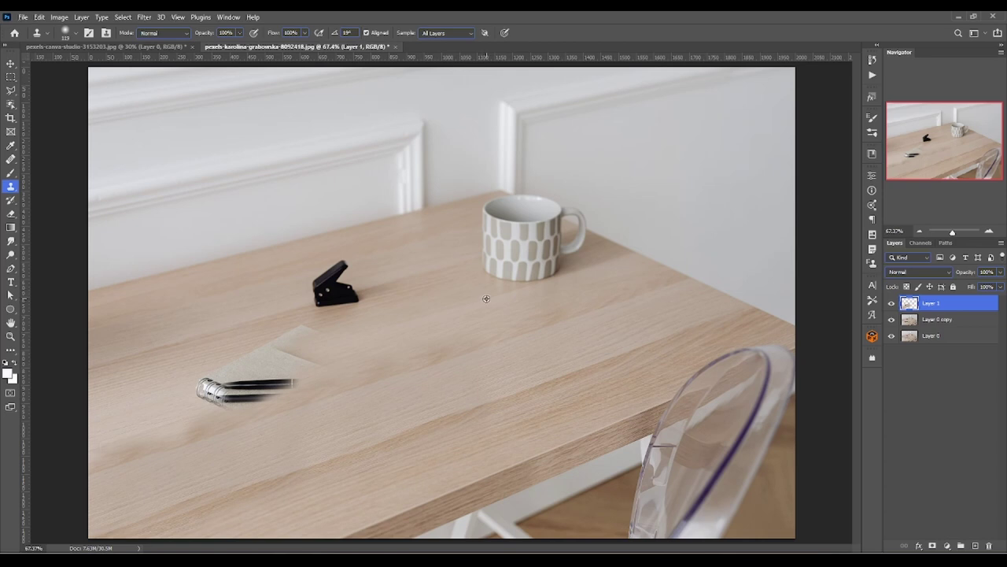
pyautogui.moveTo(299, 349)
pyautogui.mouseDown()
pyautogui.moveTo(239, 360)
pyautogui.moveTo(196, 396)
pyautogui.moveTo(288, 377)
pyautogui.moveTo(178, 401)
pyautogui.moveTo(169, 413)
pyautogui.moveTo(155, 404)
pyautogui.moveTo(158, 423)
pyautogui.moveTo(178, 425)
pyautogui.mouseUp()
pyautogui.keyDown('alt'); pyautogui.click(453, 315); pyautogui.keyUp('alt')
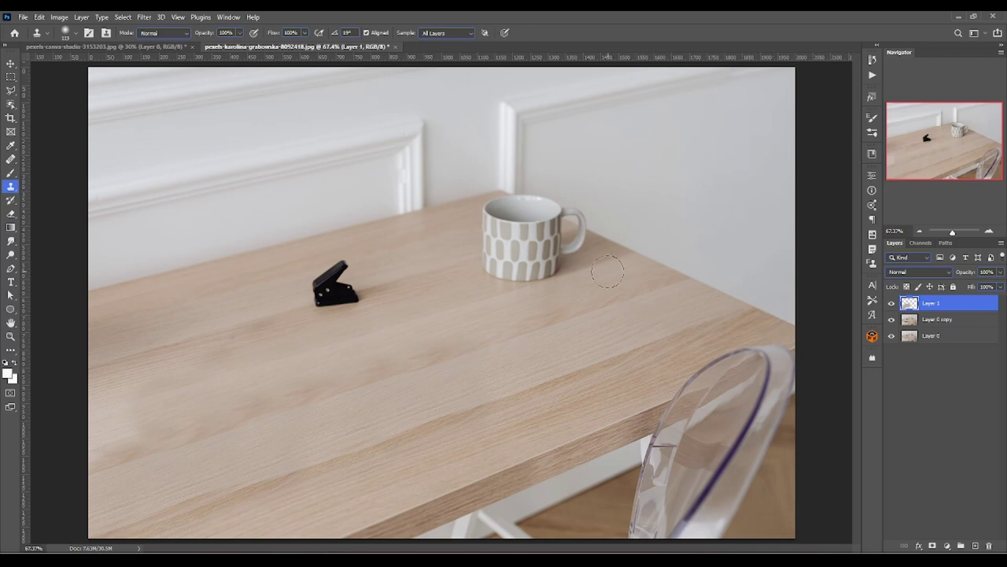
pyautogui.scroll(1, 607, 272)
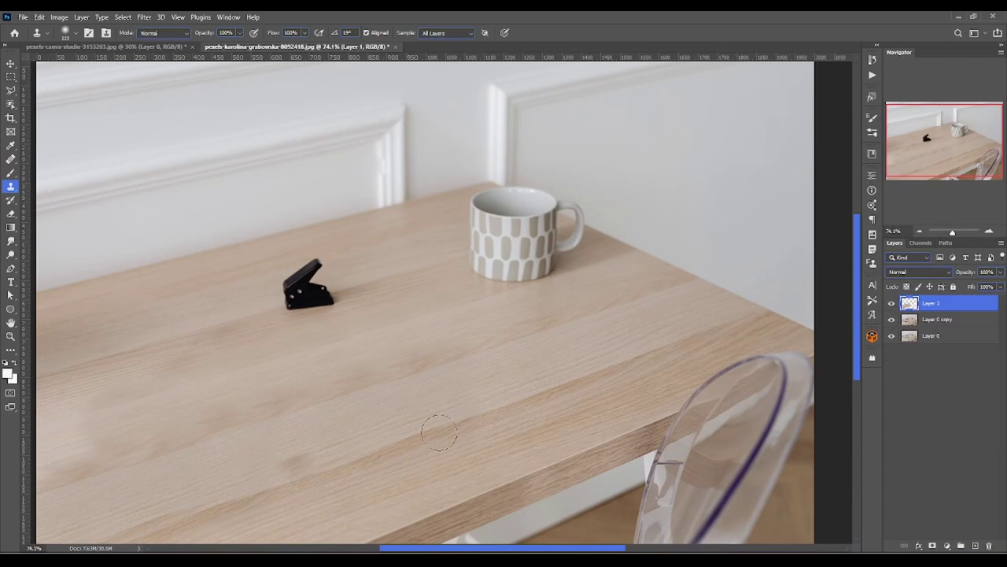
# Step: Hide and reshow Layer 1 to compare with the original, then dab tabletop over a blemish
pyautogui.click(891, 304)
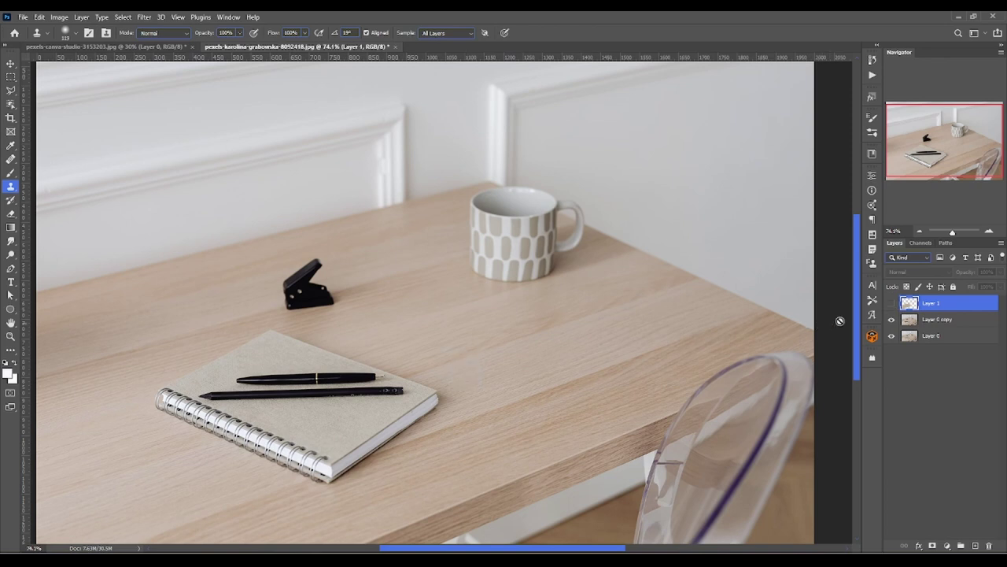
pyautogui.click(891, 303)
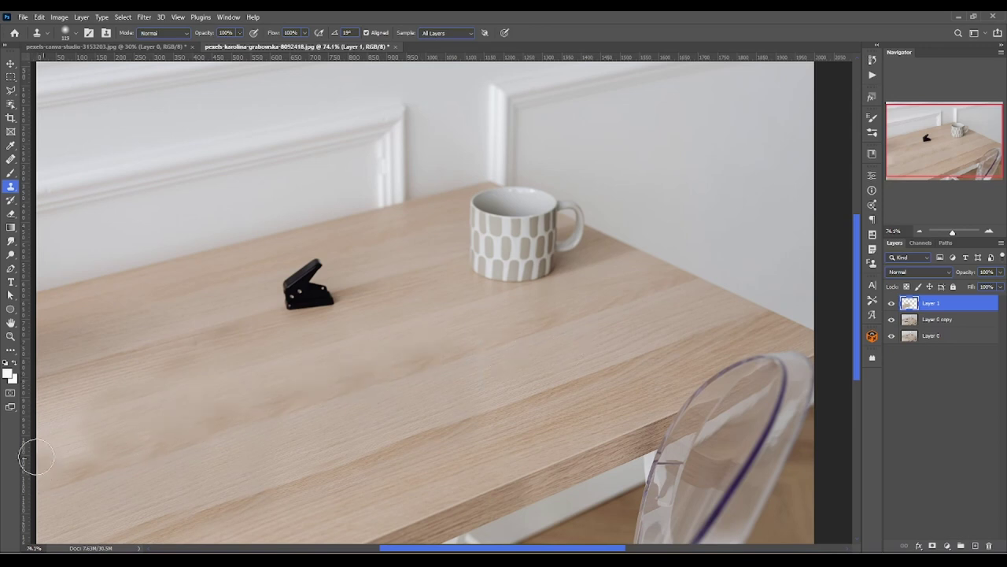
pyautogui.click(452, 346)
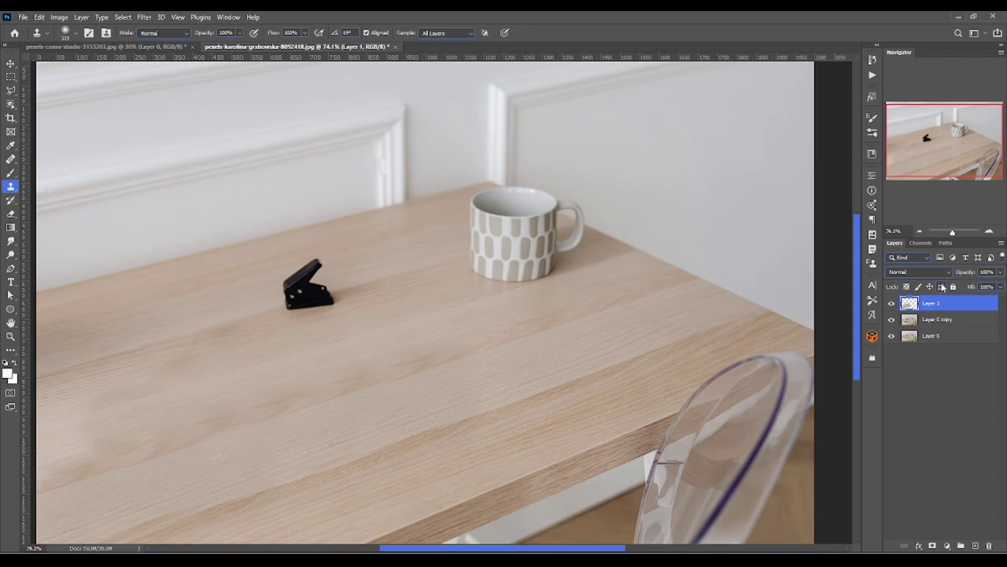